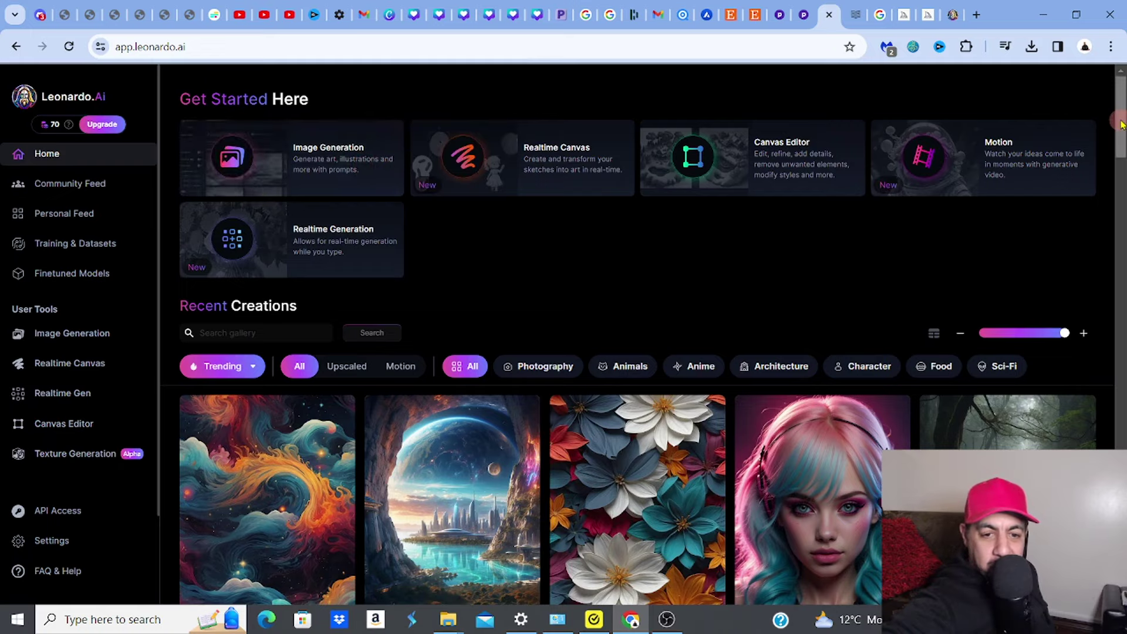
# Filter the Recent Creations gallery to the Animals category and browse the animal results.
pyautogui.moveTo(1121, 123); pyautogui.dragTo(1120, 160)
pyautogui.scroll(-1, 644, 334)
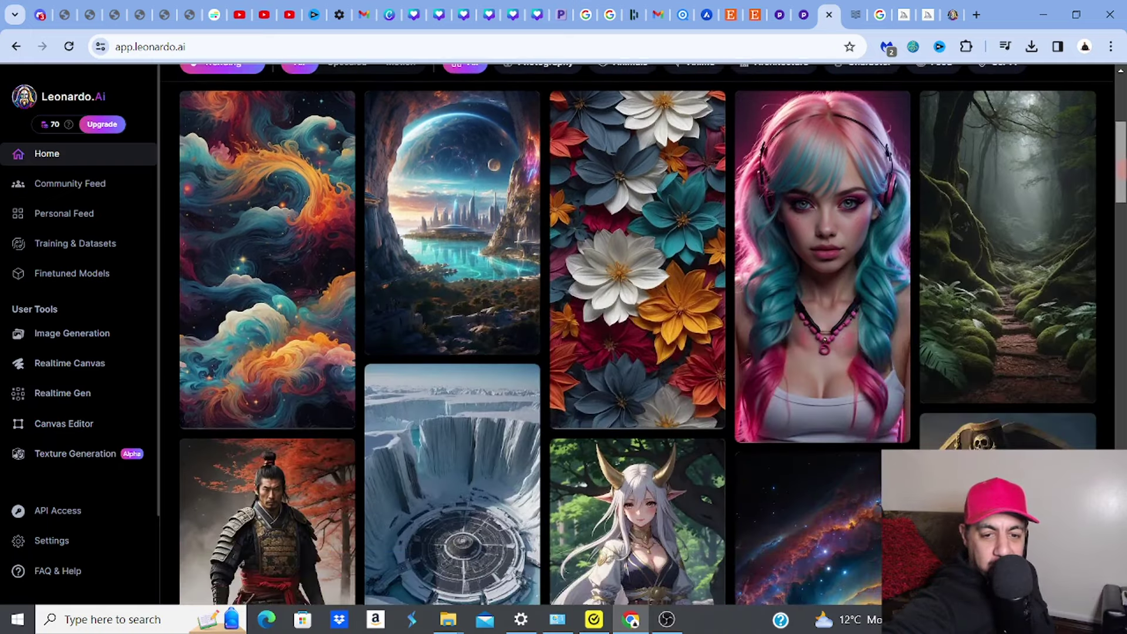
pyautogui.scroll(-3, 645, 334)
pyautogui.moveTo(1121, 188); pyautogui.dragTo(1124, 146)
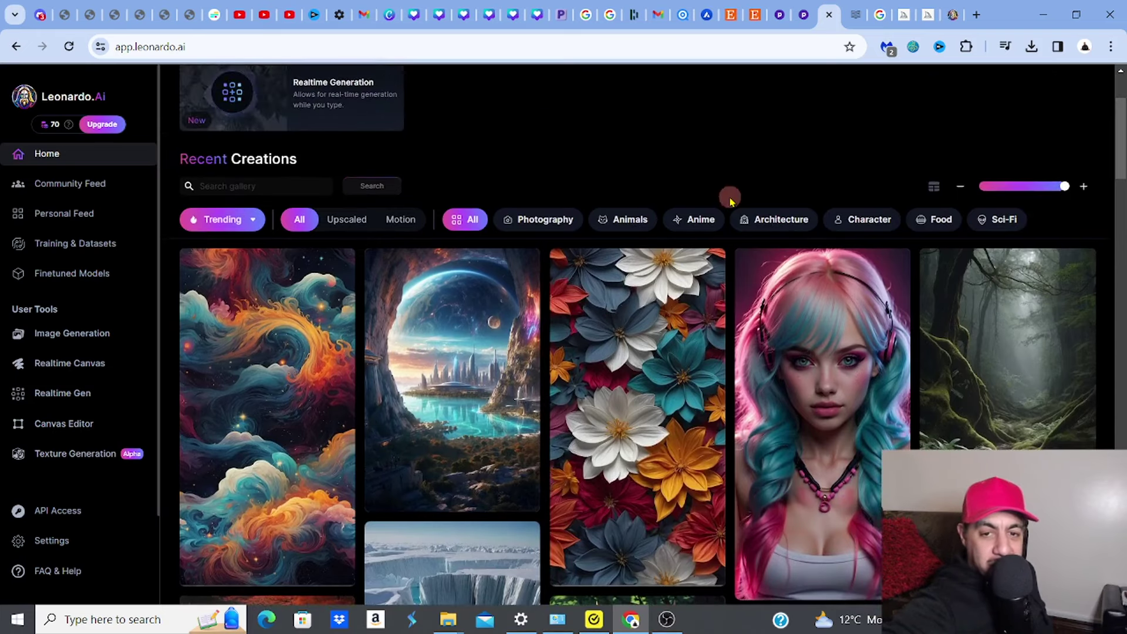
pyautogui.click(625, 224)
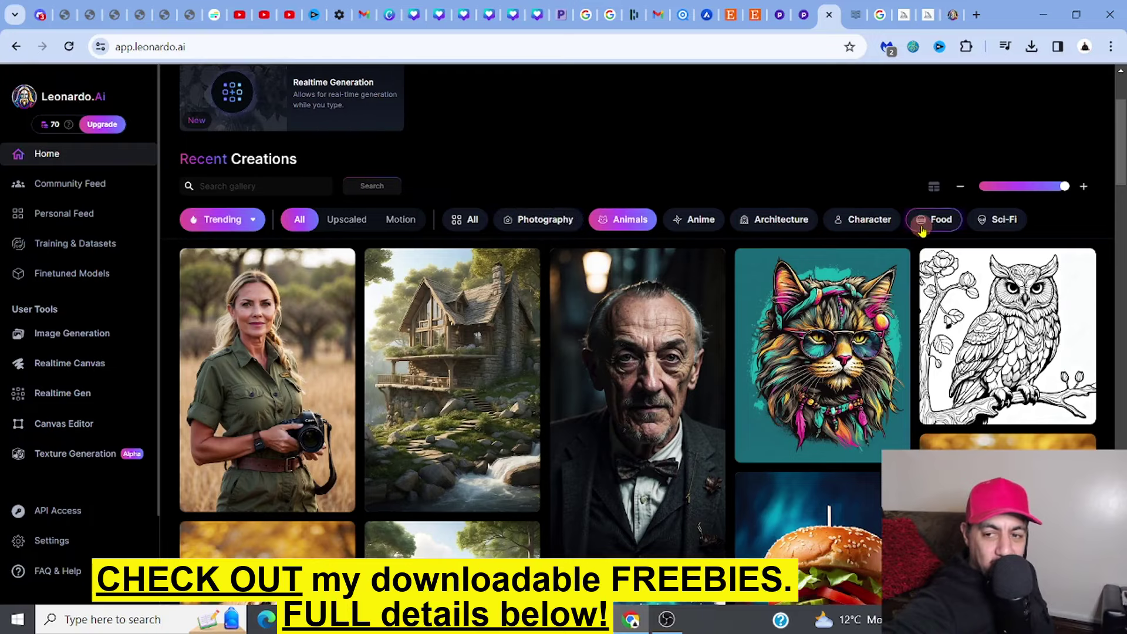
pyautogui.moveTo(1121, 126); pyautogui.dragTo(1122, 154)
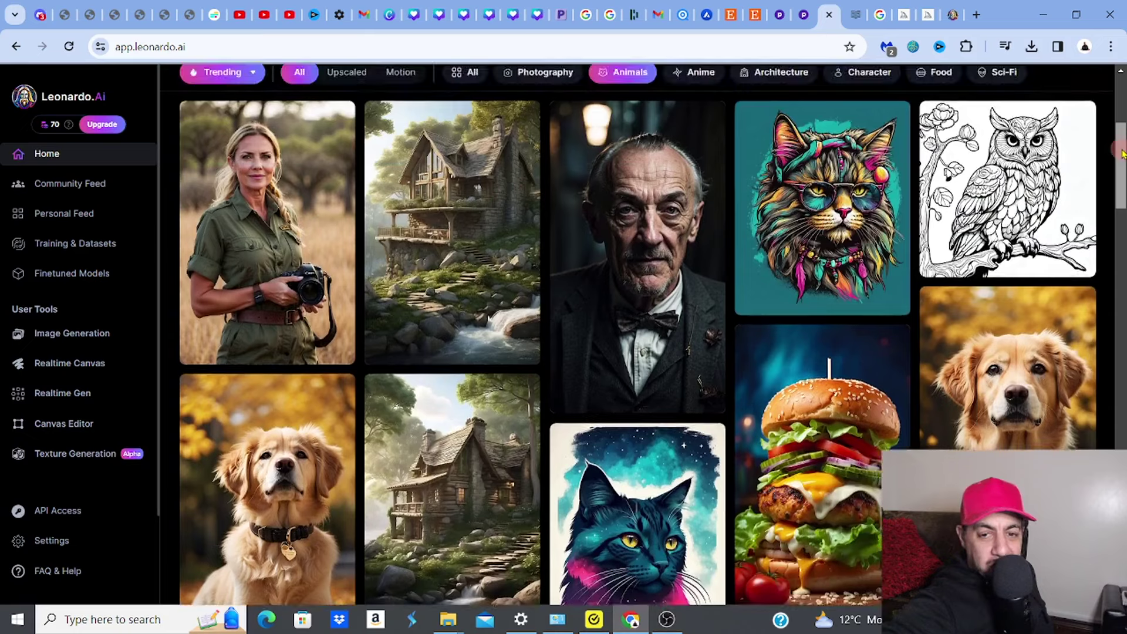
pyautogui.moveTo(799, 223)
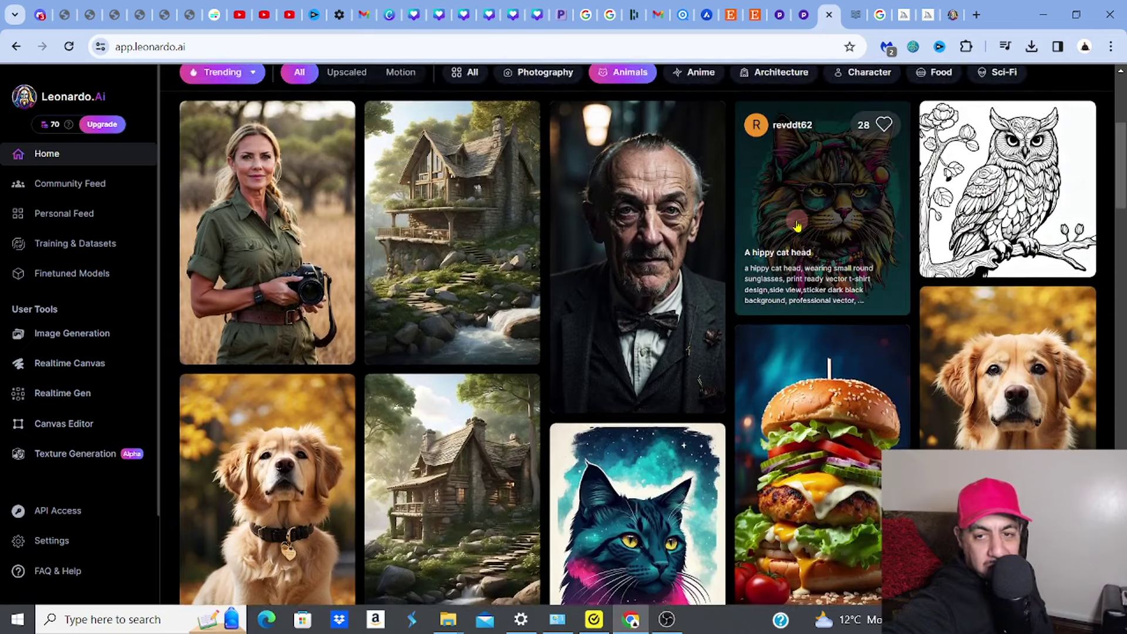
pyautogui.click(797, 226)
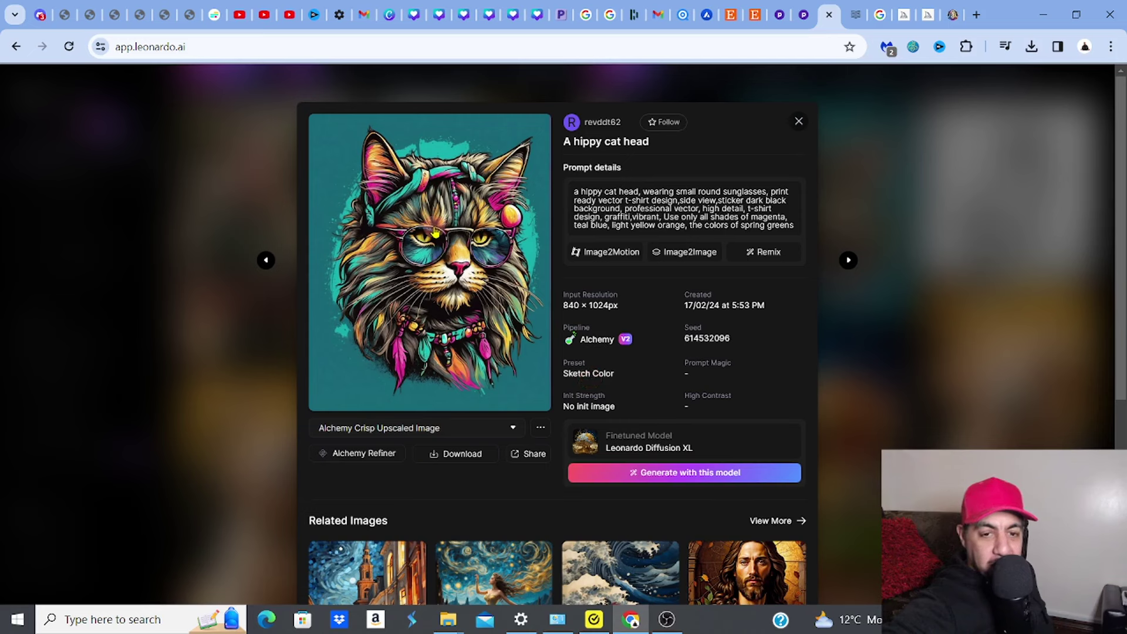
pyautogui.click(799, 121)
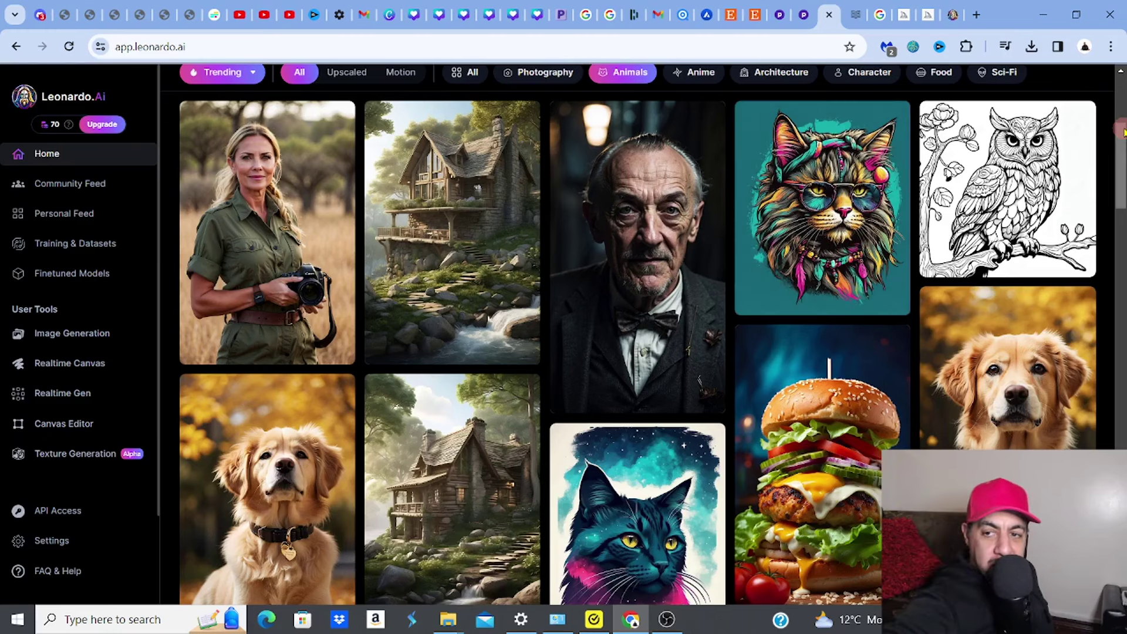
pyautogui.moveTo(1121, 132); pyautogui.dragTo(1121, 83)
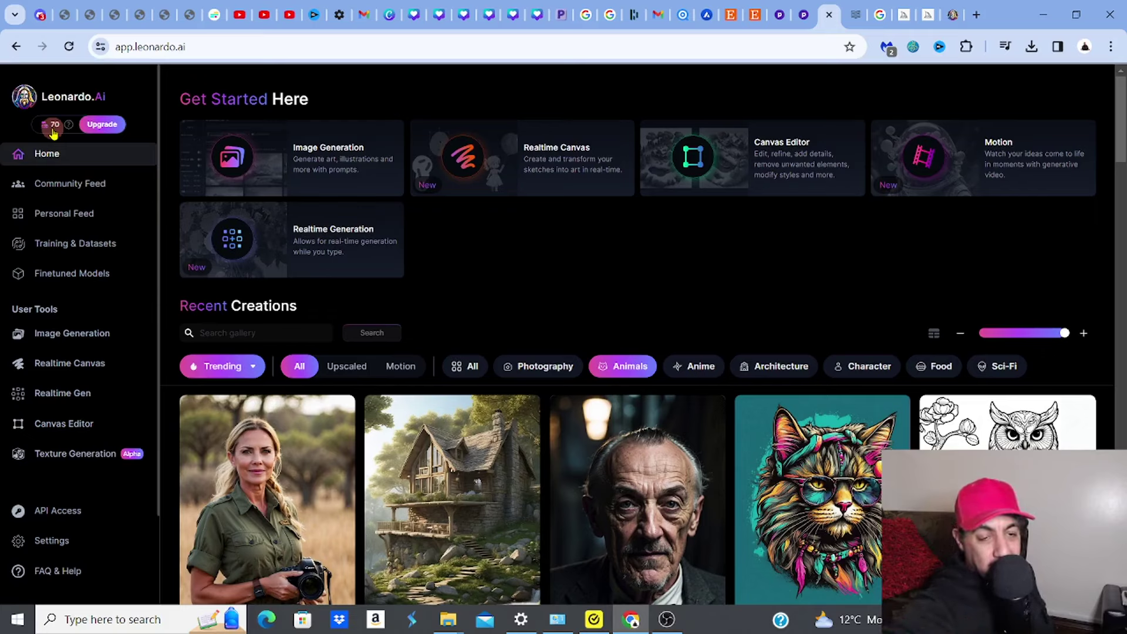
pyautogui.click(99, 126)
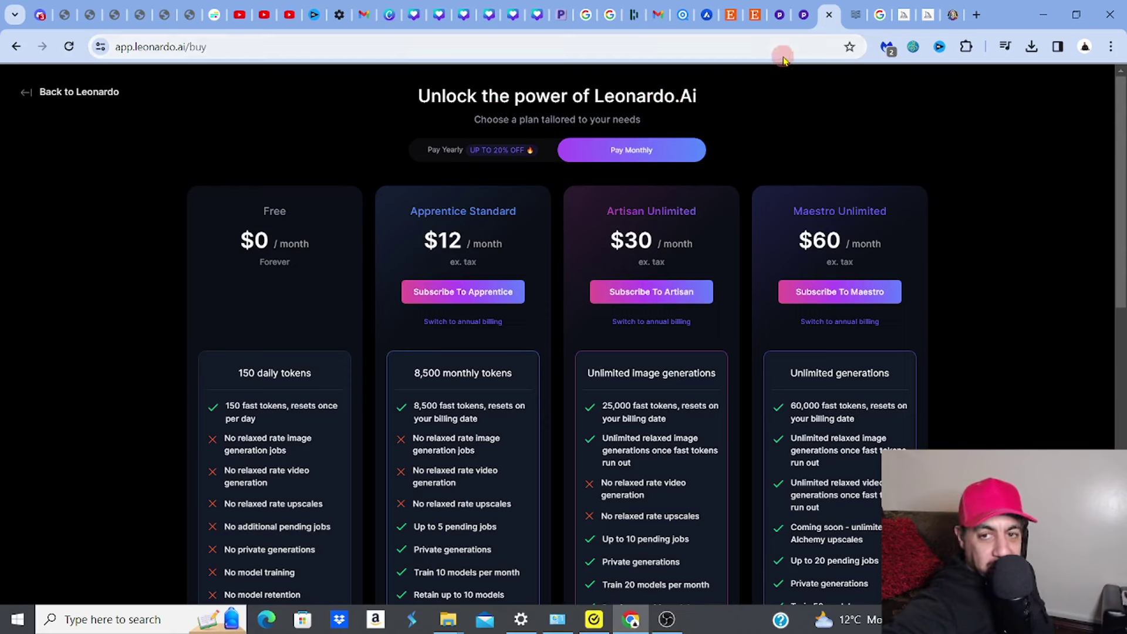
pyautogui.click(53, 97)
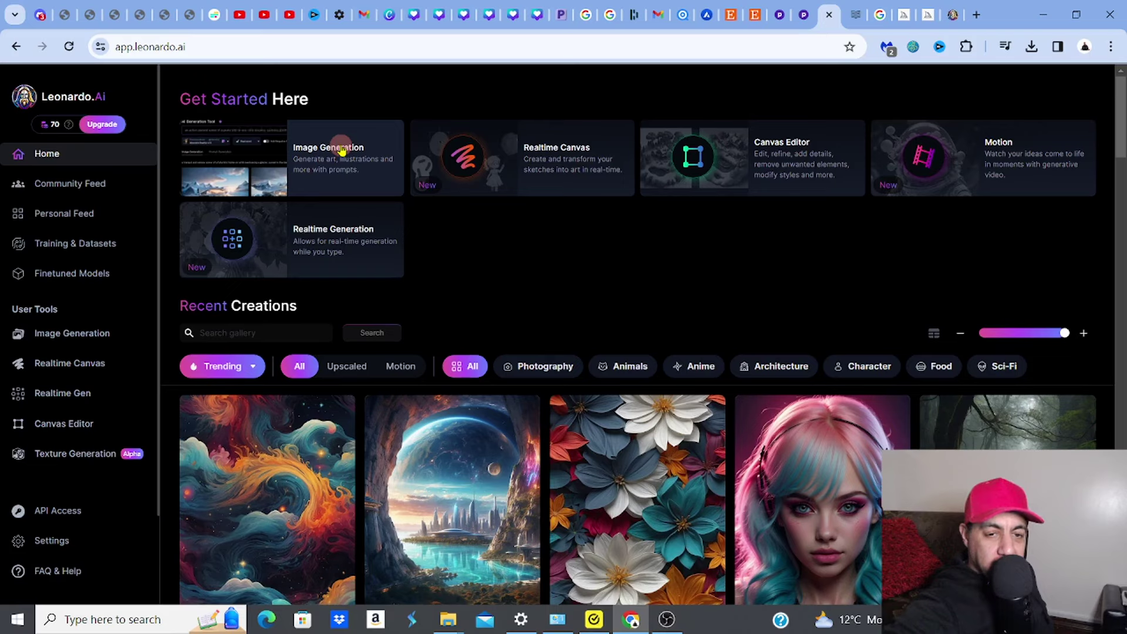
# Open AI Image Generation on the Prompt Generation tab, reviewing models and keeping Dynamic style.
pyautogui.click(342, 151)
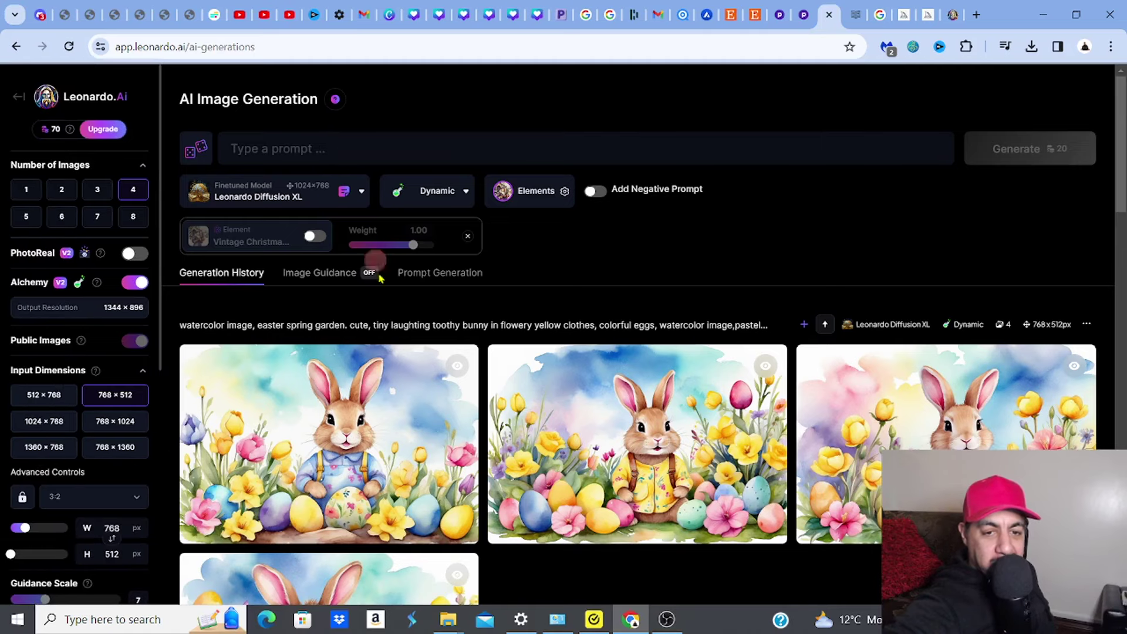
pyautogui.click(439, 274)
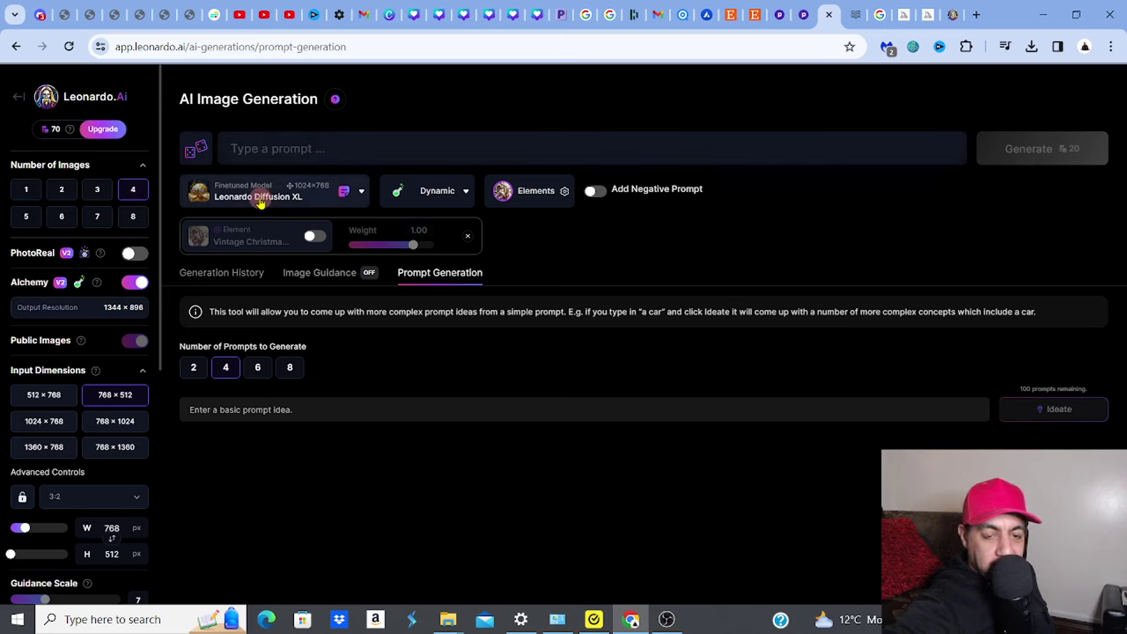
pyautogui.click(361, 194)
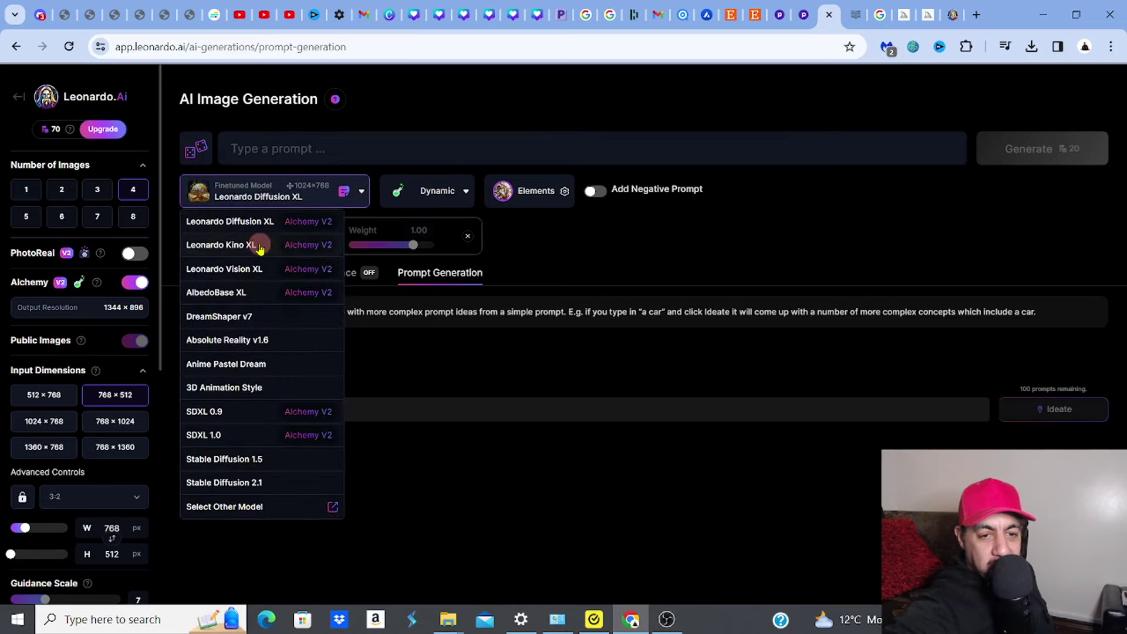
pyautogui.click(457, 193)
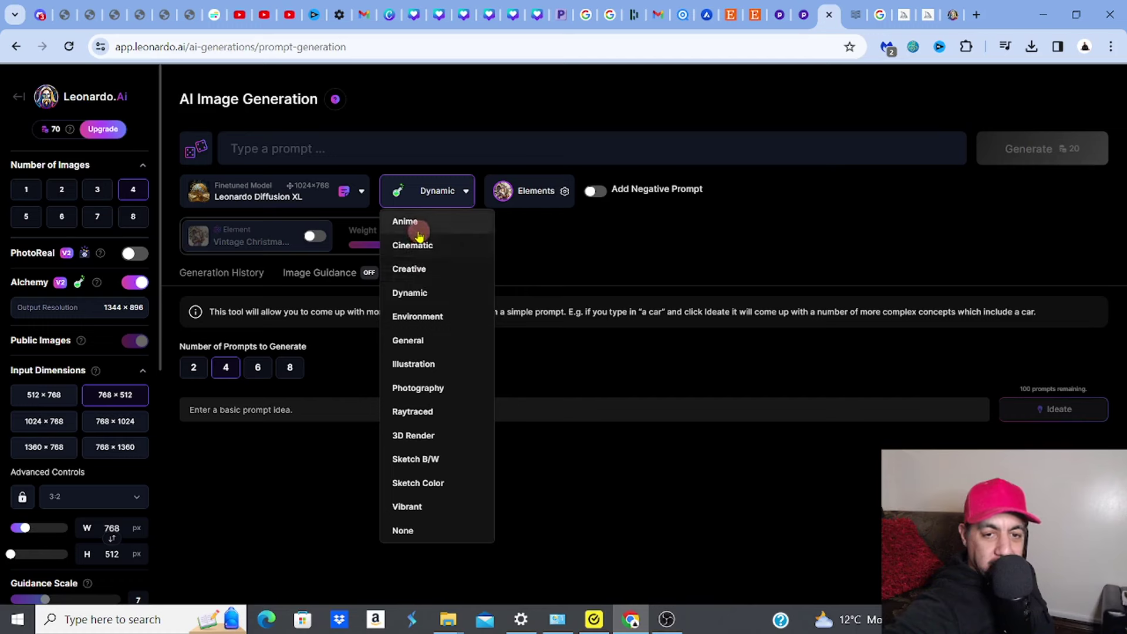
pyautogui.click(437, 199)
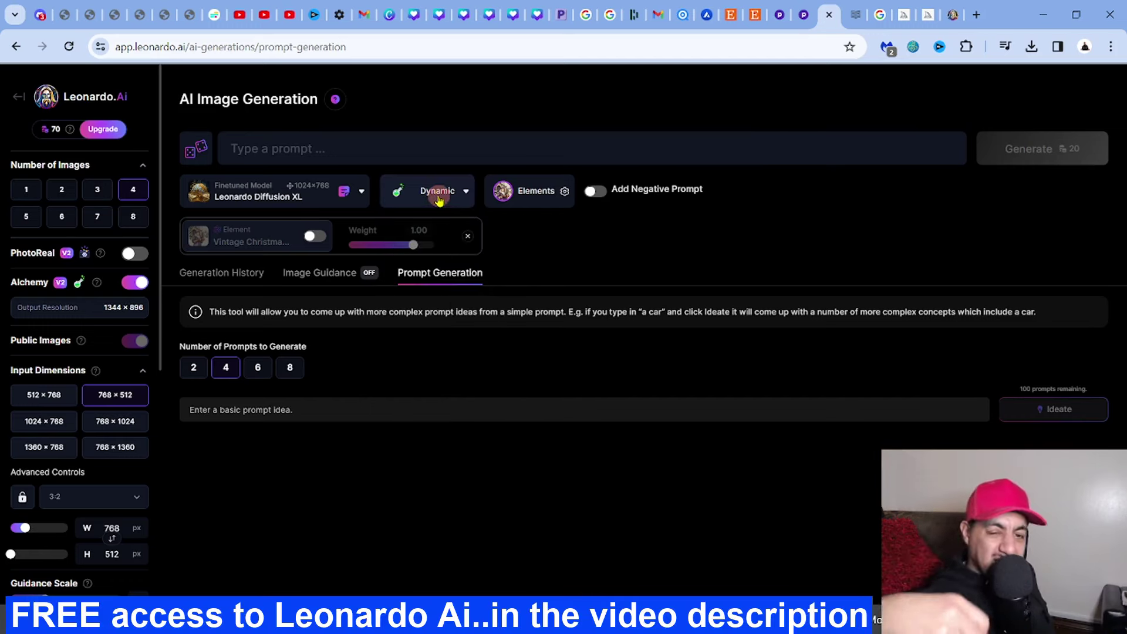
pyautogui.click(535, 192)
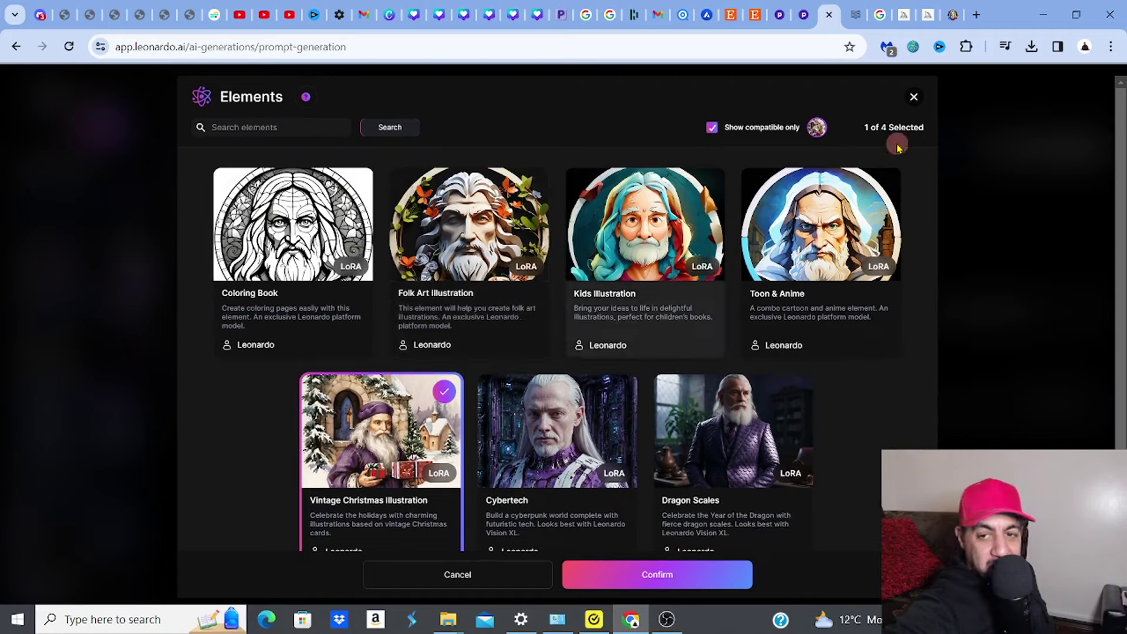
pyautogui.click(913, 99)
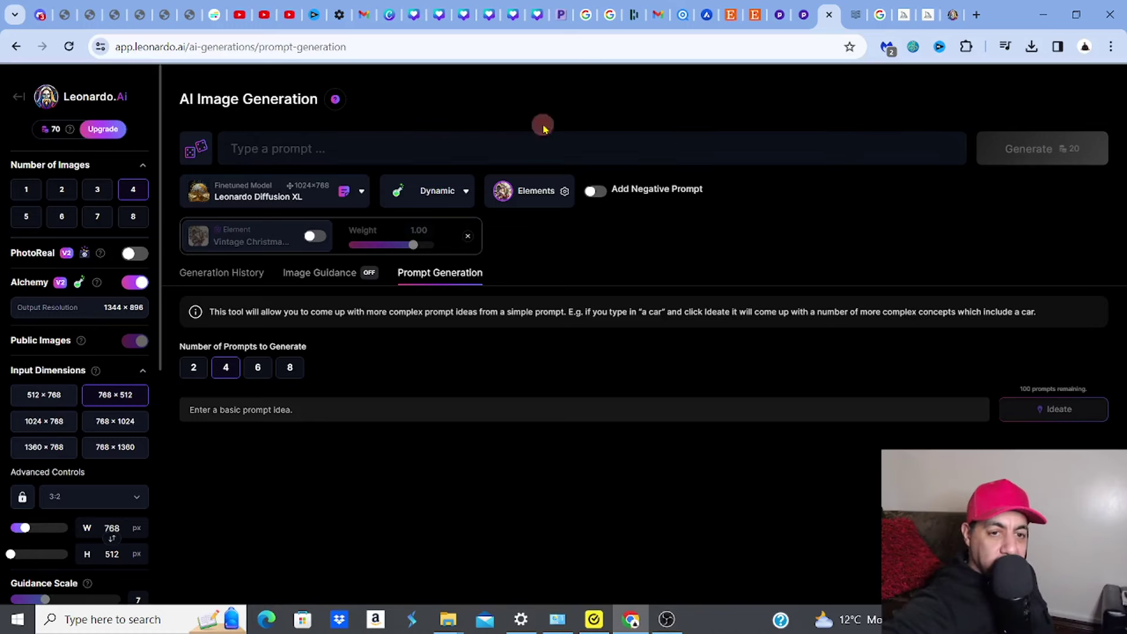
pyautogui.moveTo(70, 134)
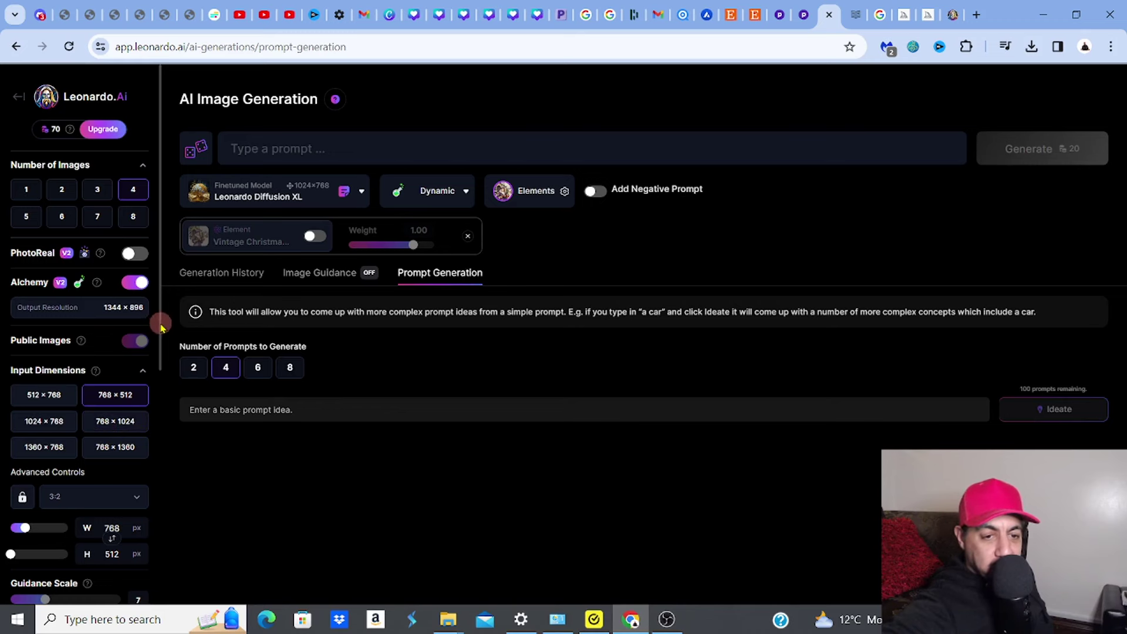
pyautogui.scroll(-2, 158, 382)
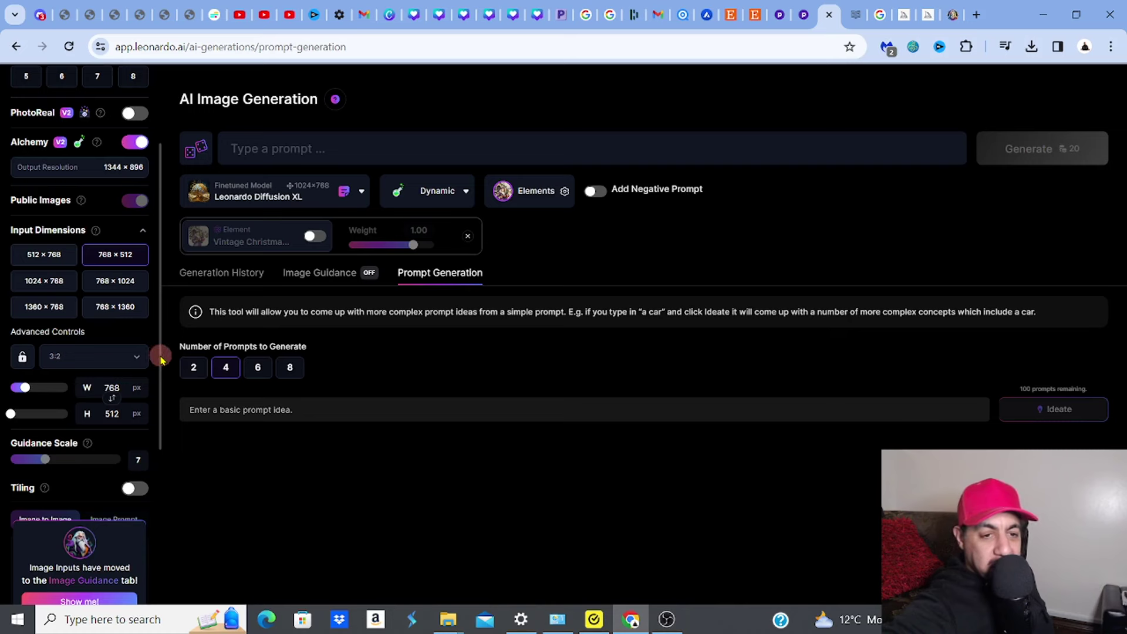
pyautogui.moveTo(162, 358); pyautogui.dragTo(158, 241)
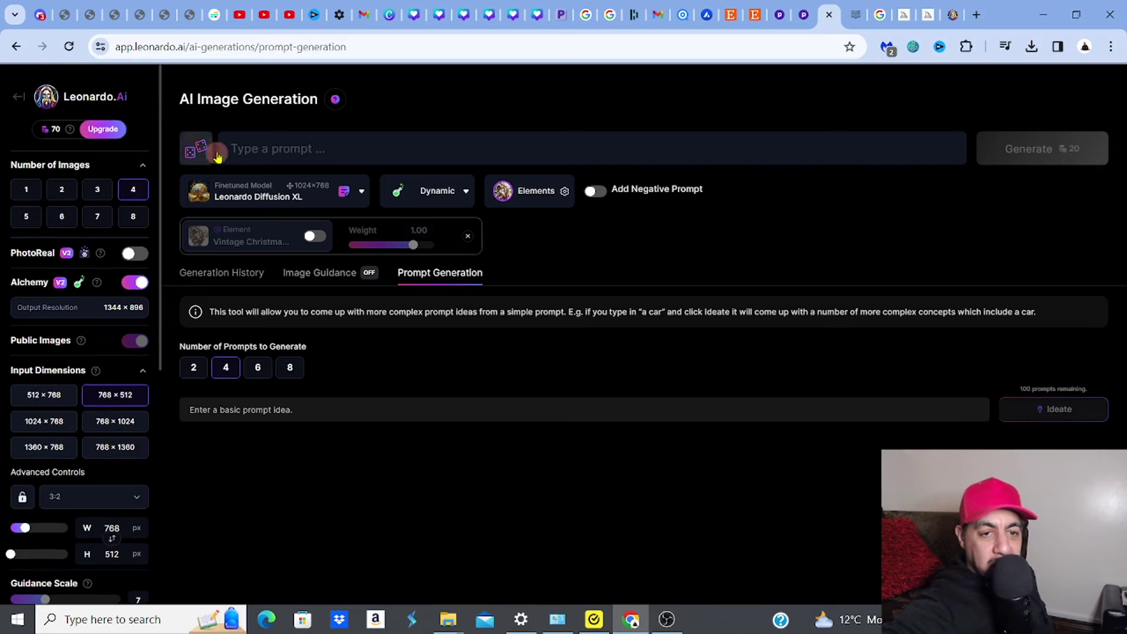
pyautogui.click(266, 143)
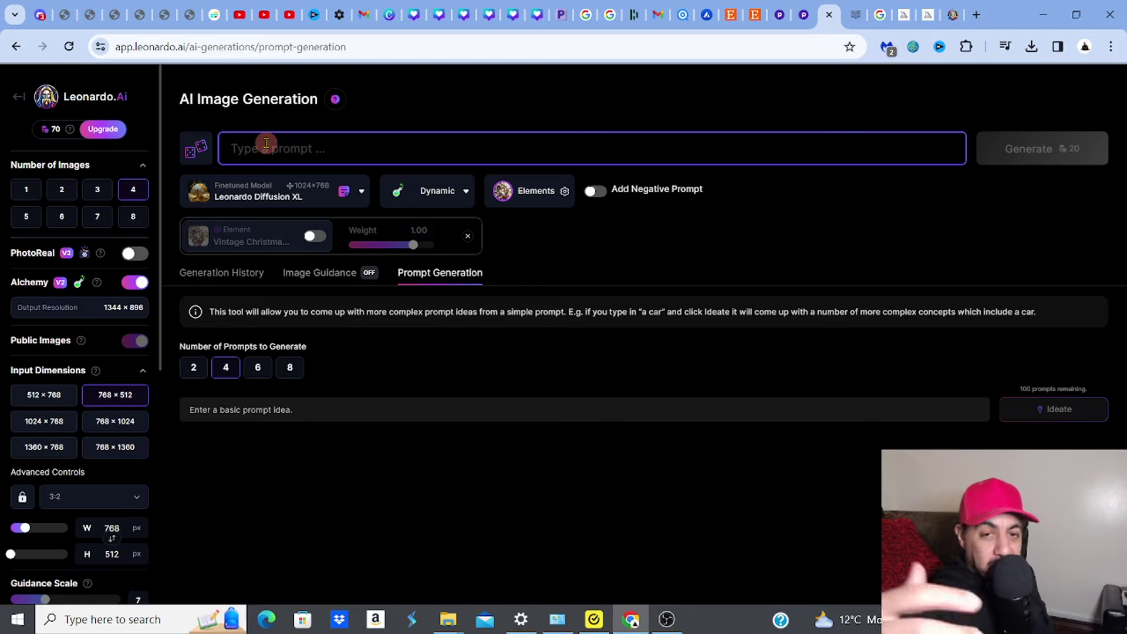
# Paste the watercolor laughing baby dinosaur jungle prompt and generate images from it.
pyautogui.rightClick(266, 143)
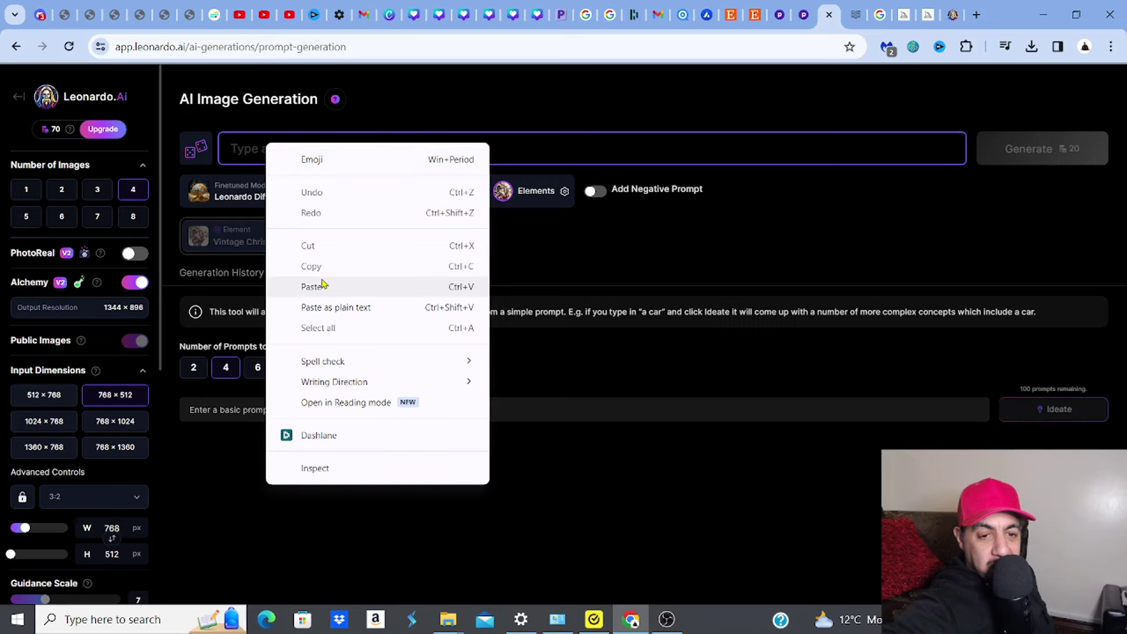
pyautogui.click(321, 285)
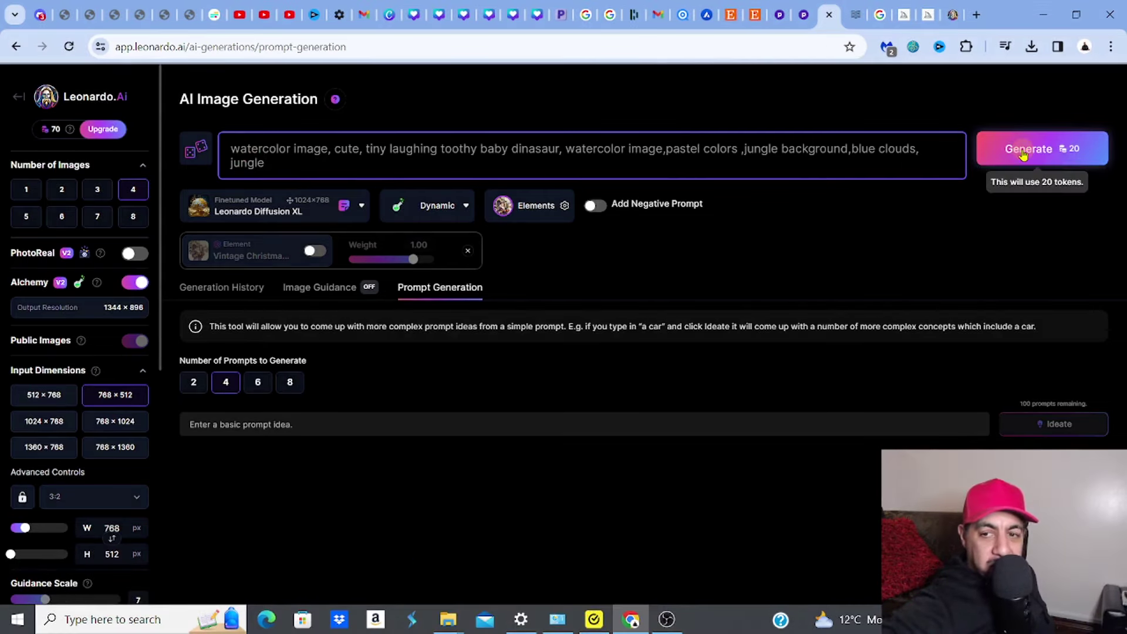
pyautogui.click(1072, 156)
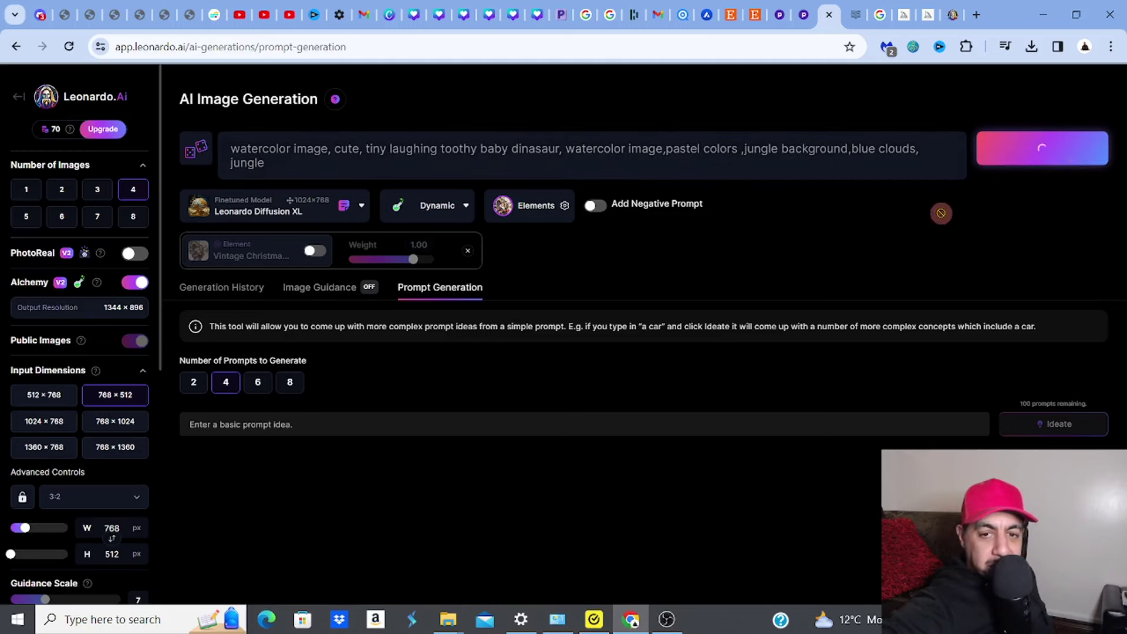
pyautogui.click(250, 287)
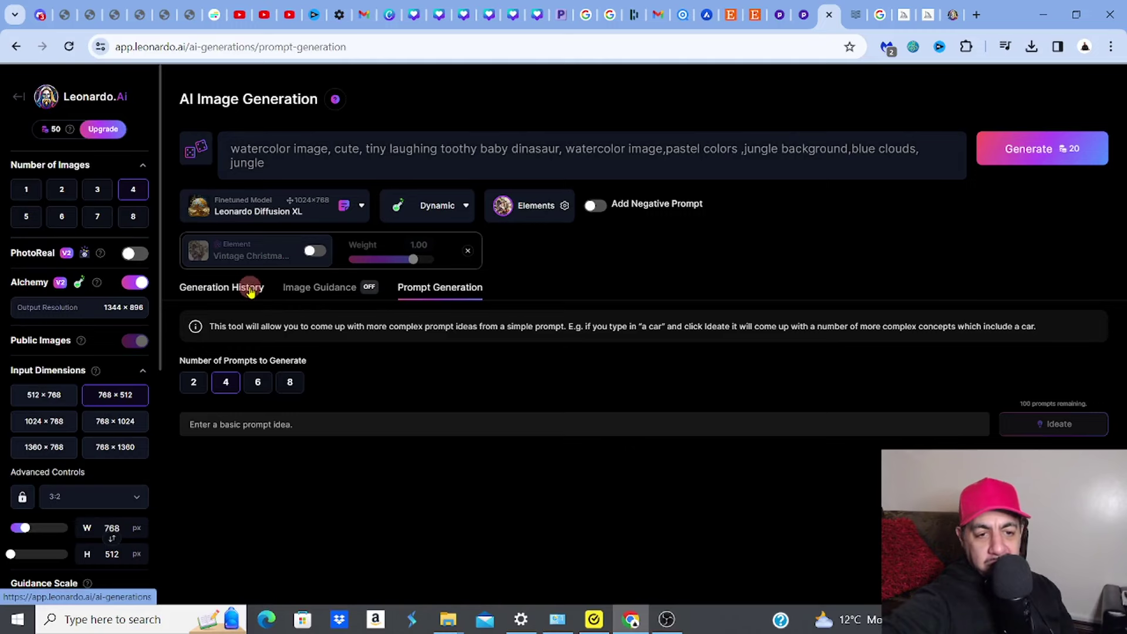
# Show Generation History and scroll down to the four new watercolor baby dinosaur images.
pyautogui.click(250, 291)
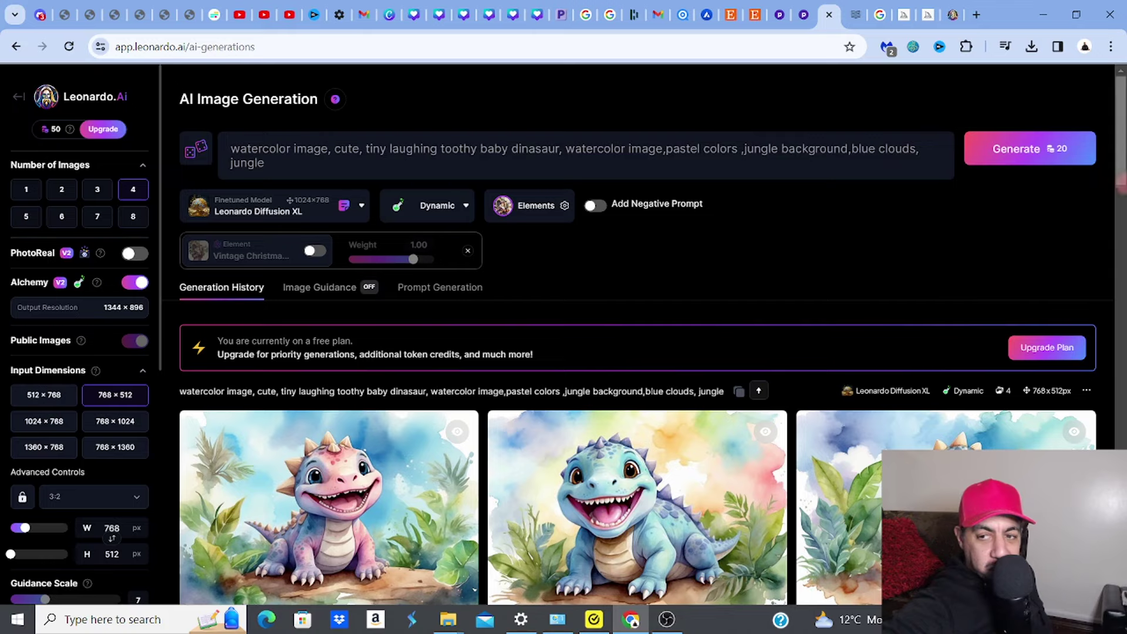
pyautogui.scroll(-1, 1123, 179)
pyautogui.scroll(-4, 1122, 179)
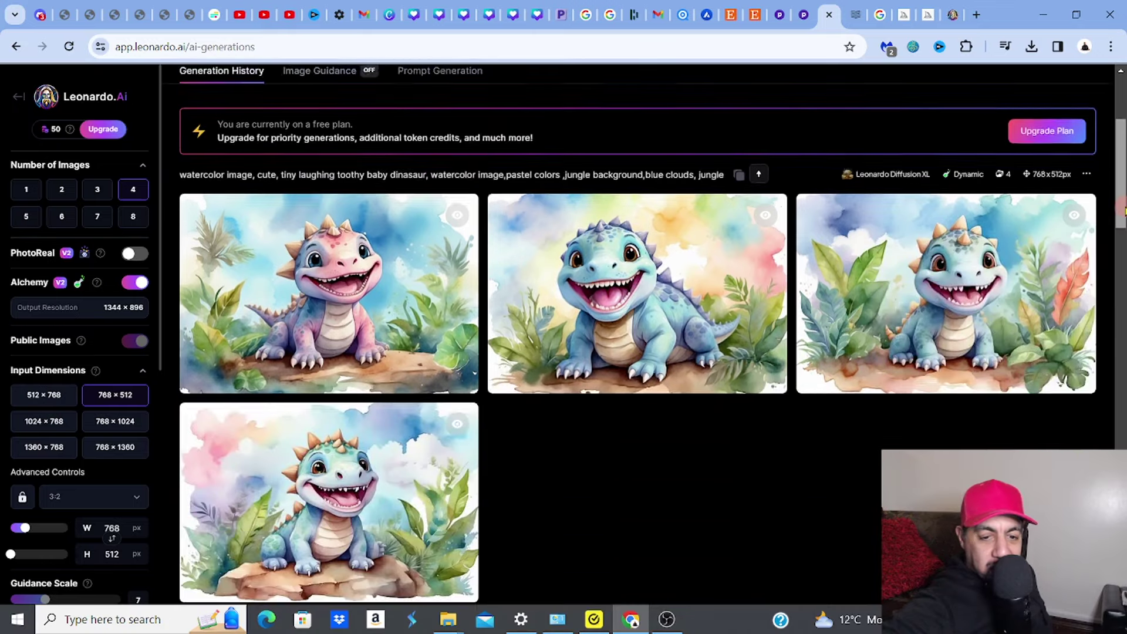
pyautogui.scroll(-1, 1123, 212)
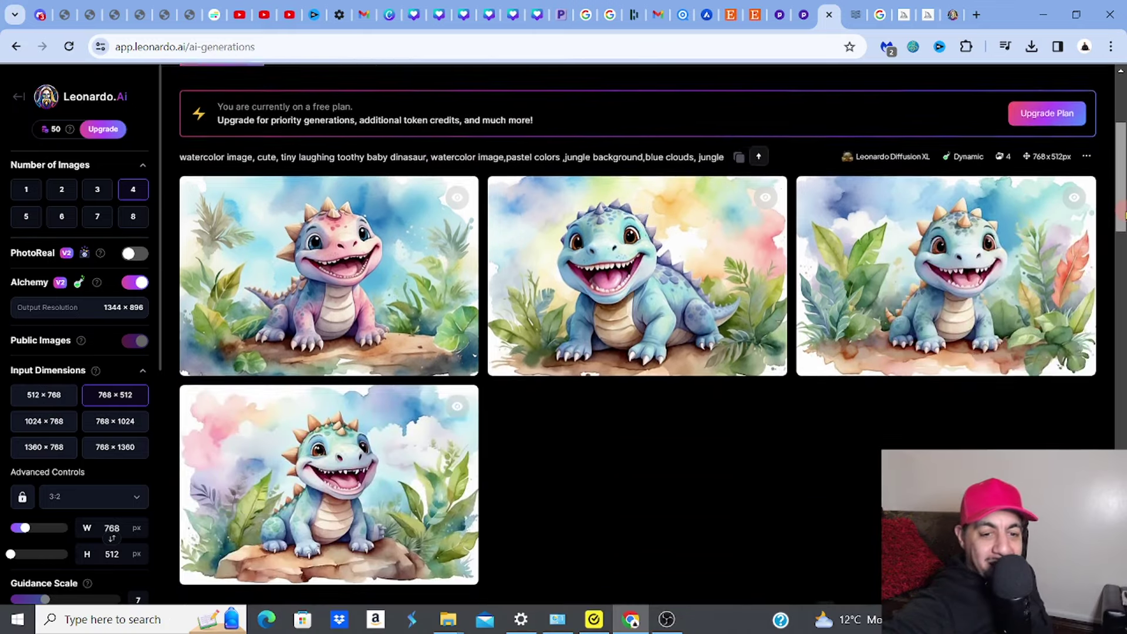
pyautogui.scroll(-1, 1122, 212)
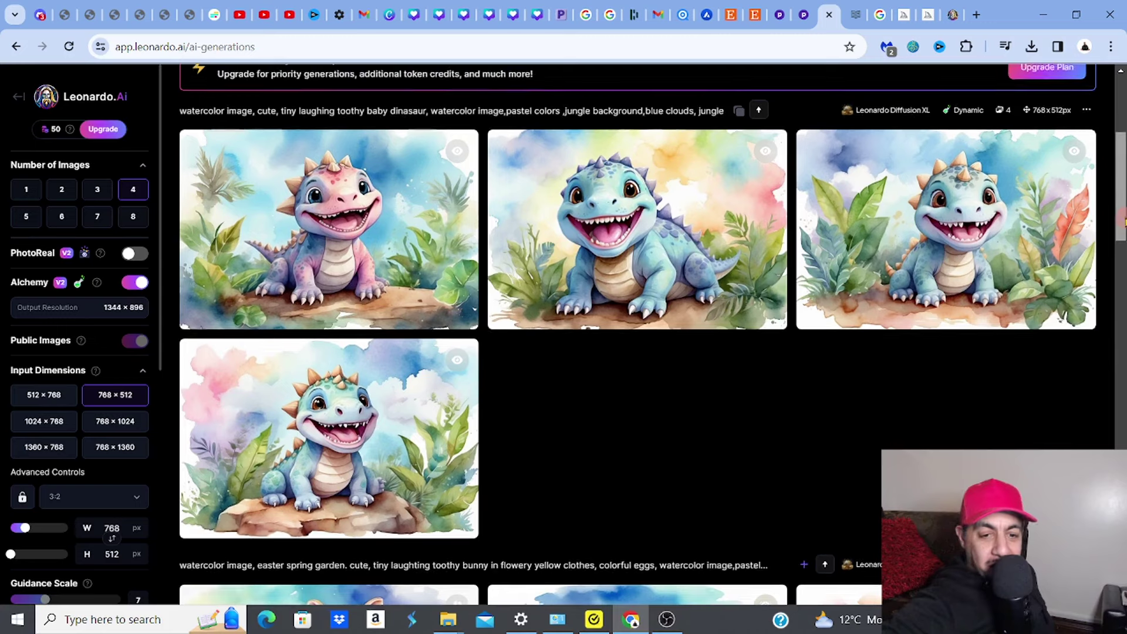
pyautogui.moveTo(434, 405)
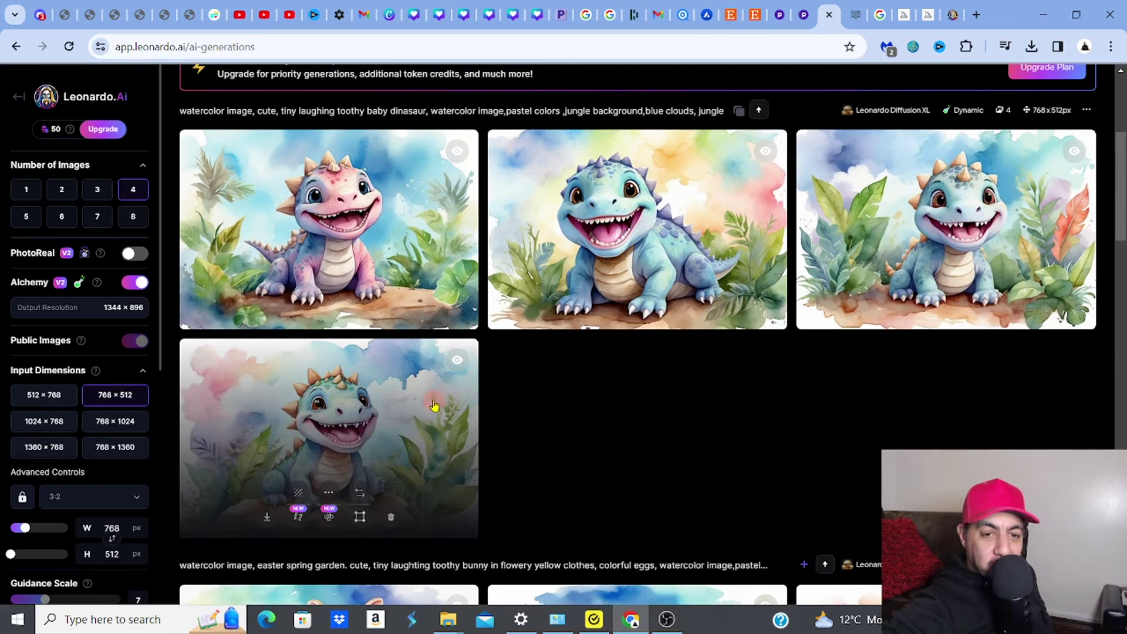
pyautogui.moveTo(415, 256)
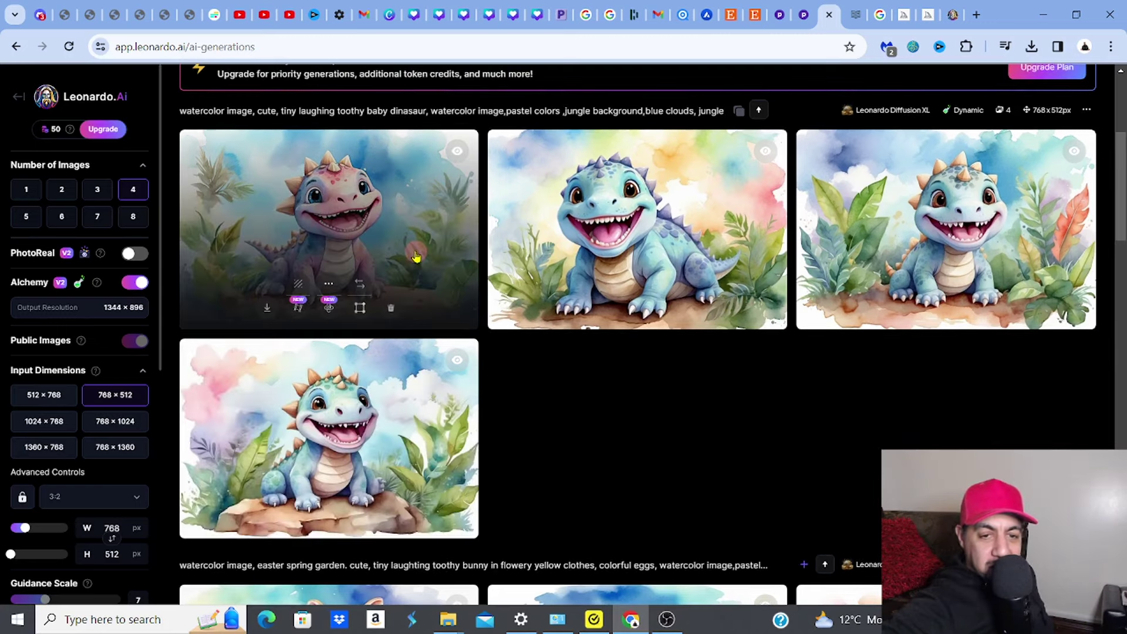
# Open the pink dinosaur image full size, download it, and zoom in and out twice.
pyautogui.click(415, 256)
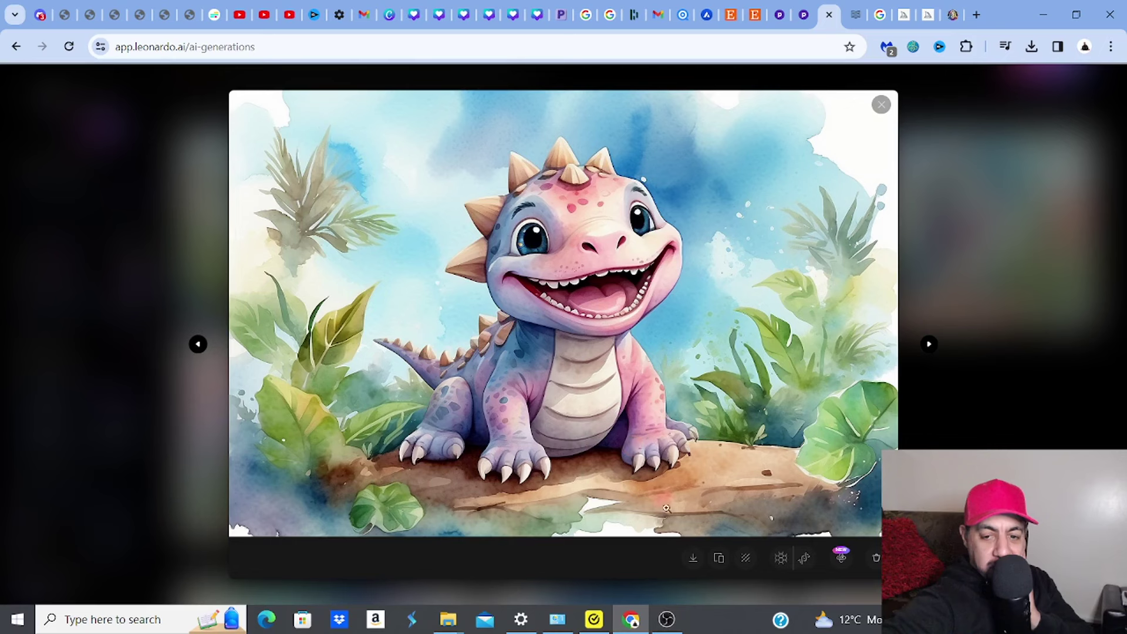
pyautogui.click(693, 562)
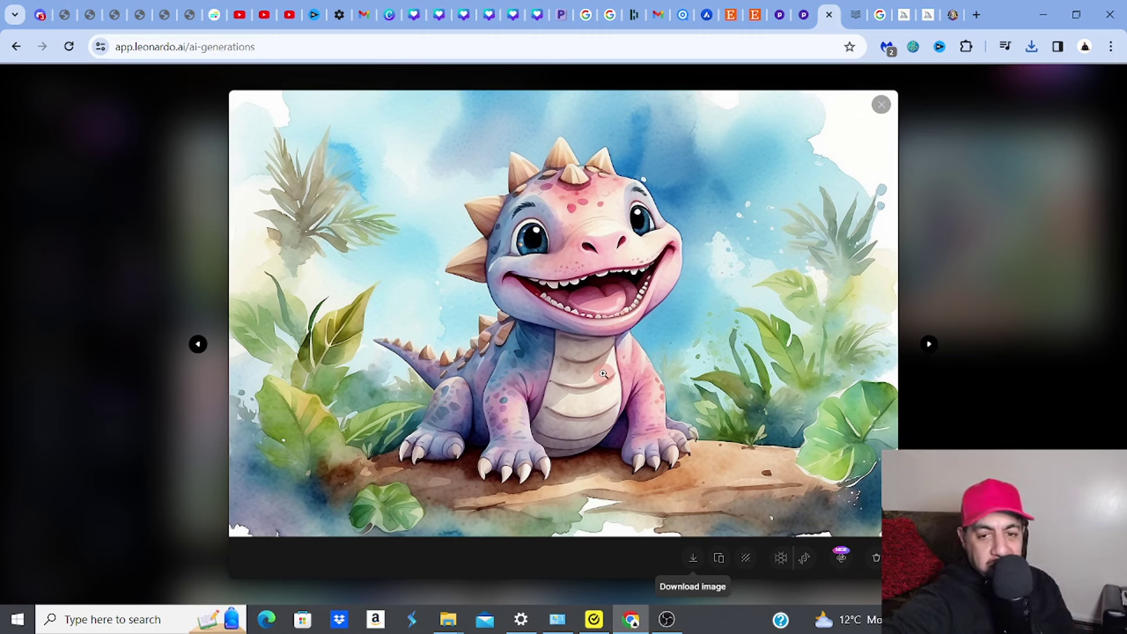
pyautogui.click(569, 292)
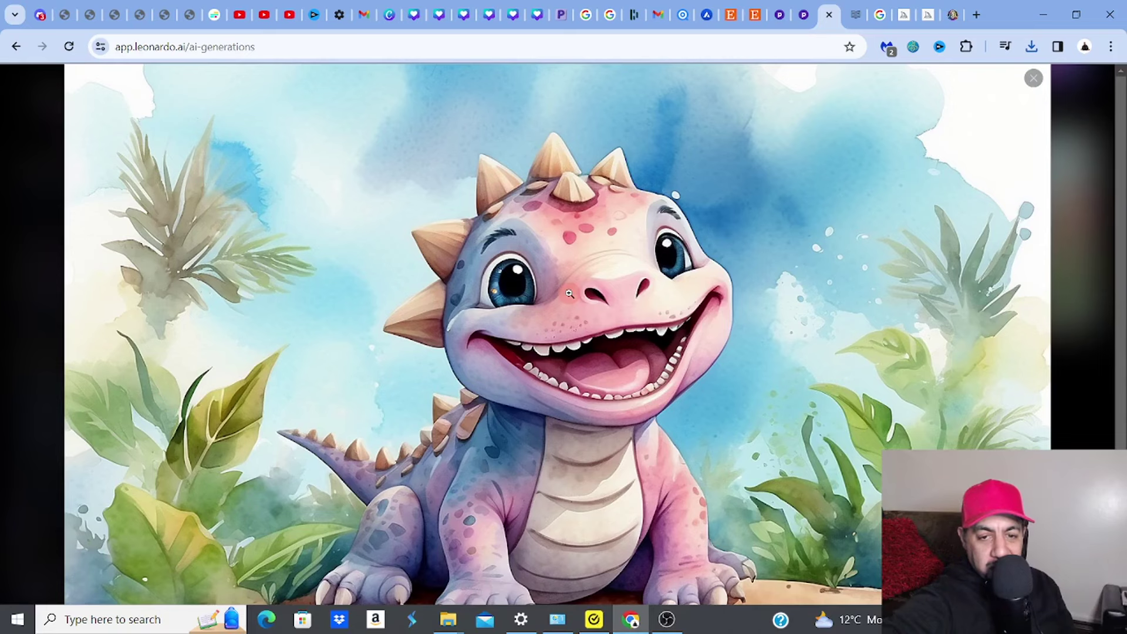
pyautogui.click(569, 292)
pyautogui.click(569, 292)
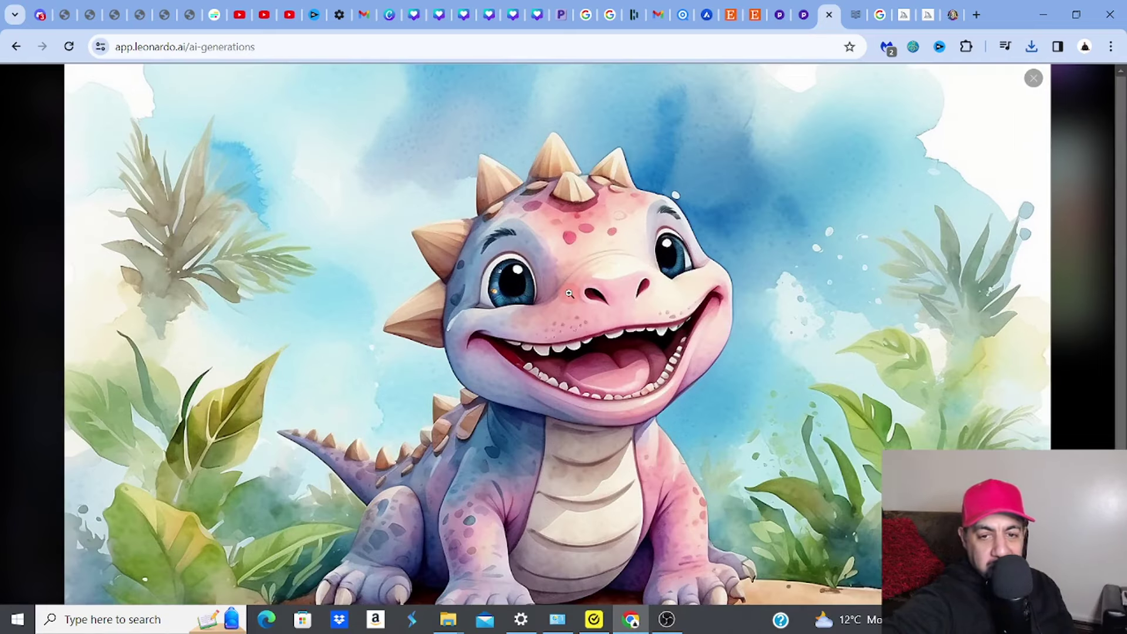
pyautogui.click(569, 292)
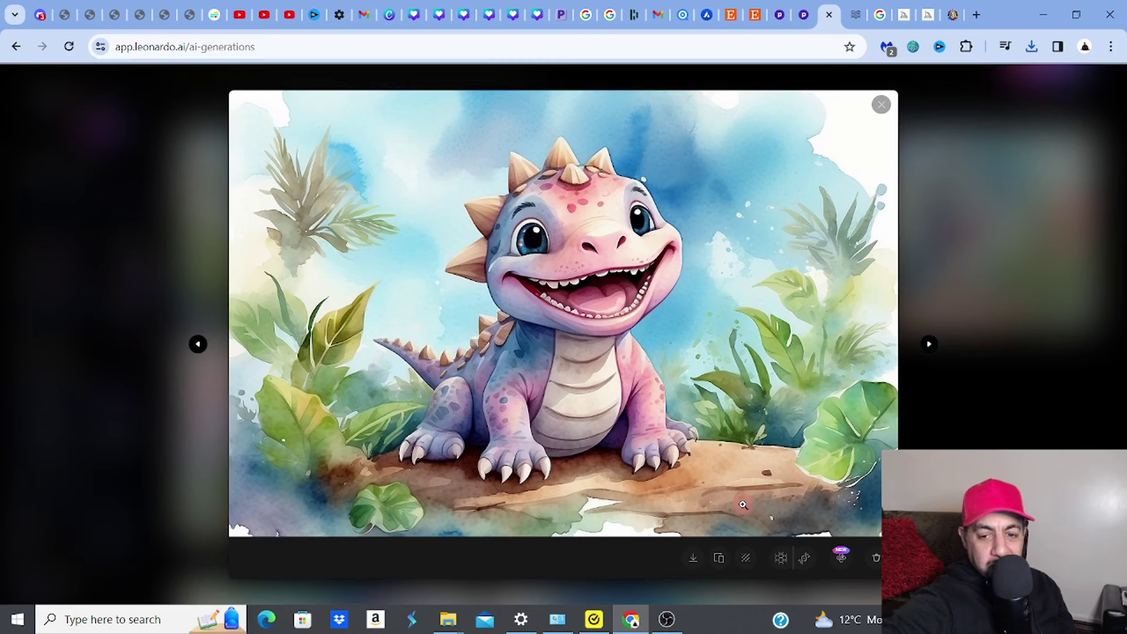
# Copy the pink dinosaur image to the clipboard, then try Remove background and Alchemy Smooth Upscale.
pyautogui.click(719, 561)
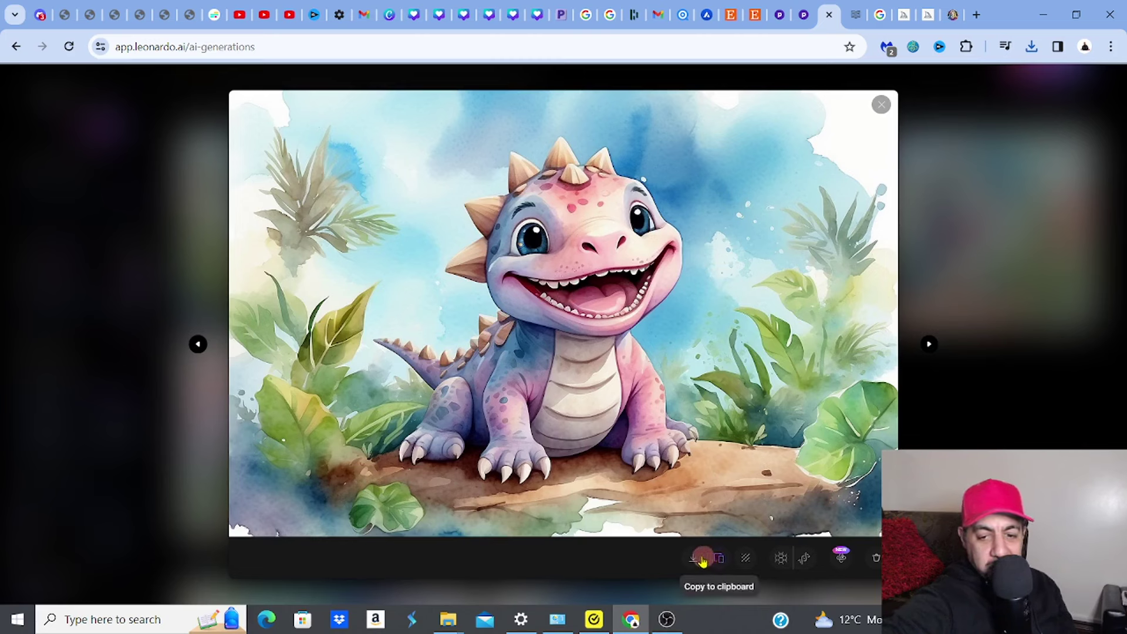
pyautogui.click(747, 561)
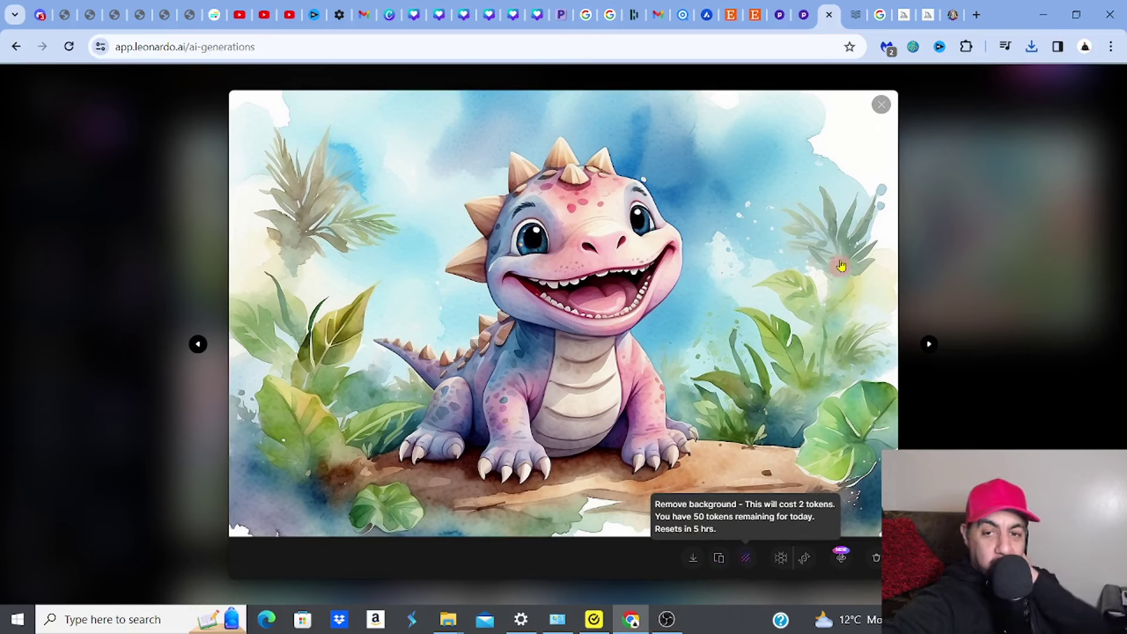
pyautogui.click(746, 560)
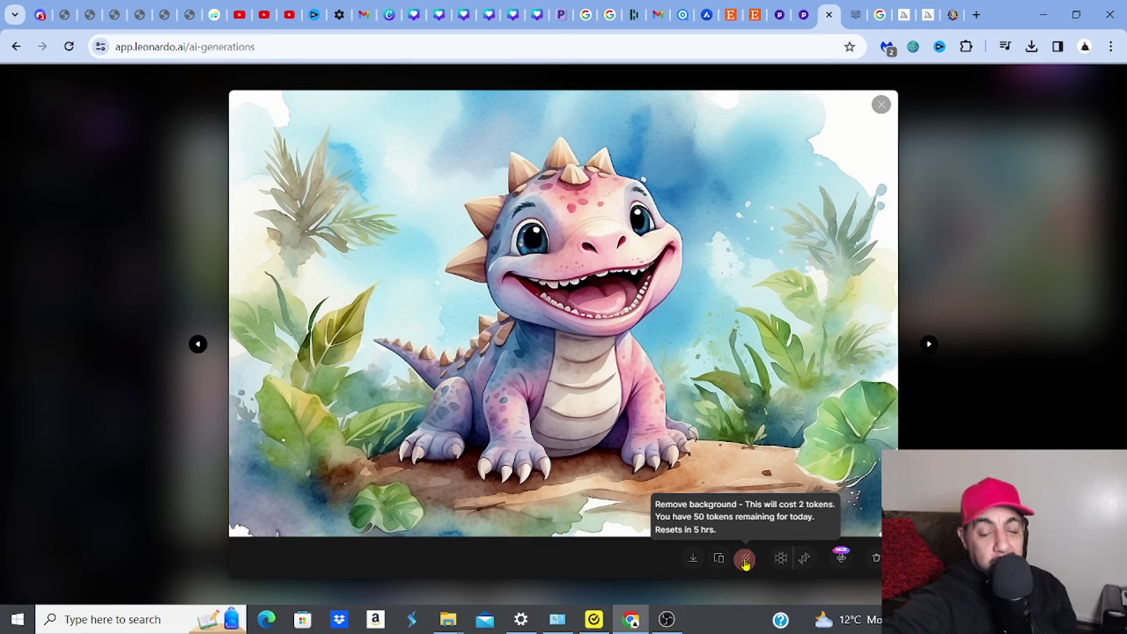
pyautogui.click(785, 562)
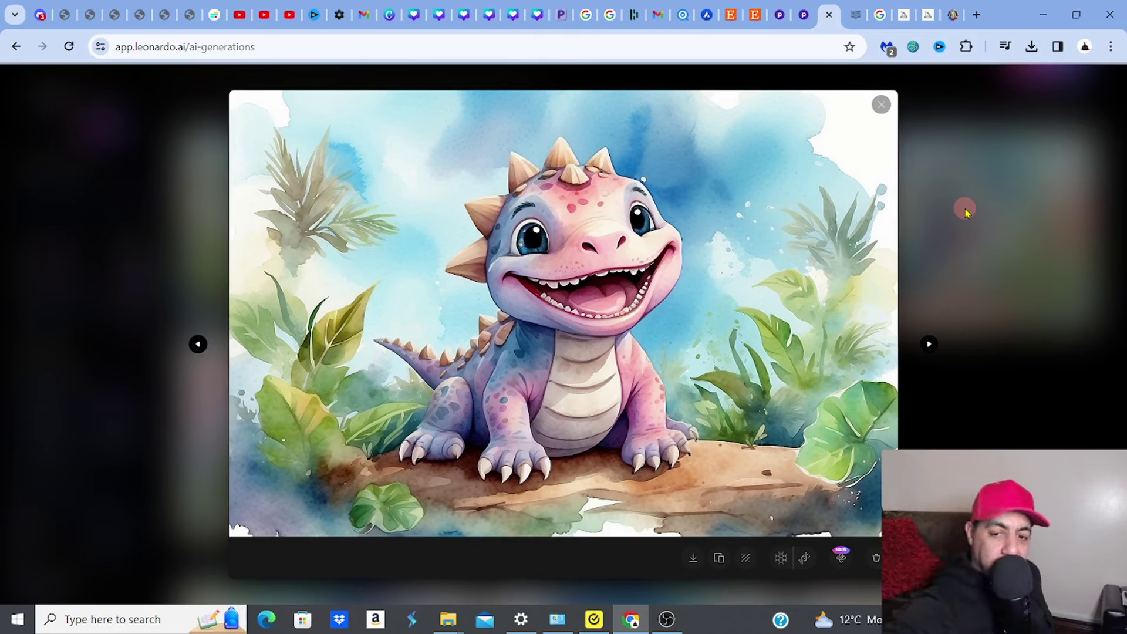
# Close the pink dinosaur viewer, then open and close the third dinosaur image.
pyautogui.click(881, 108)
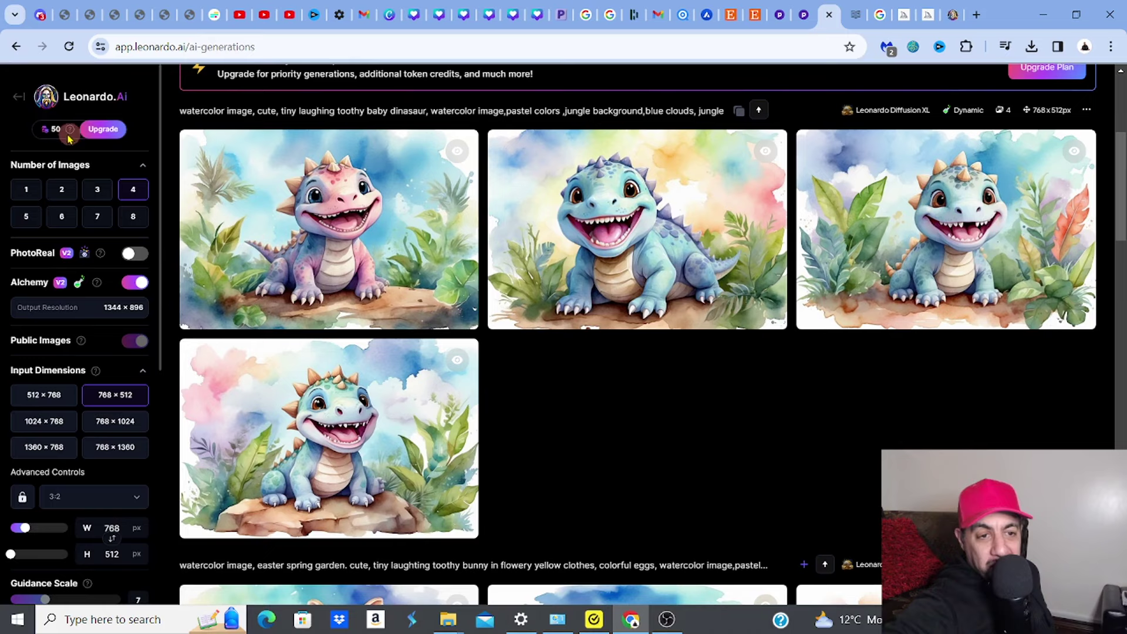
pyautogui.moveTo(339, 222)
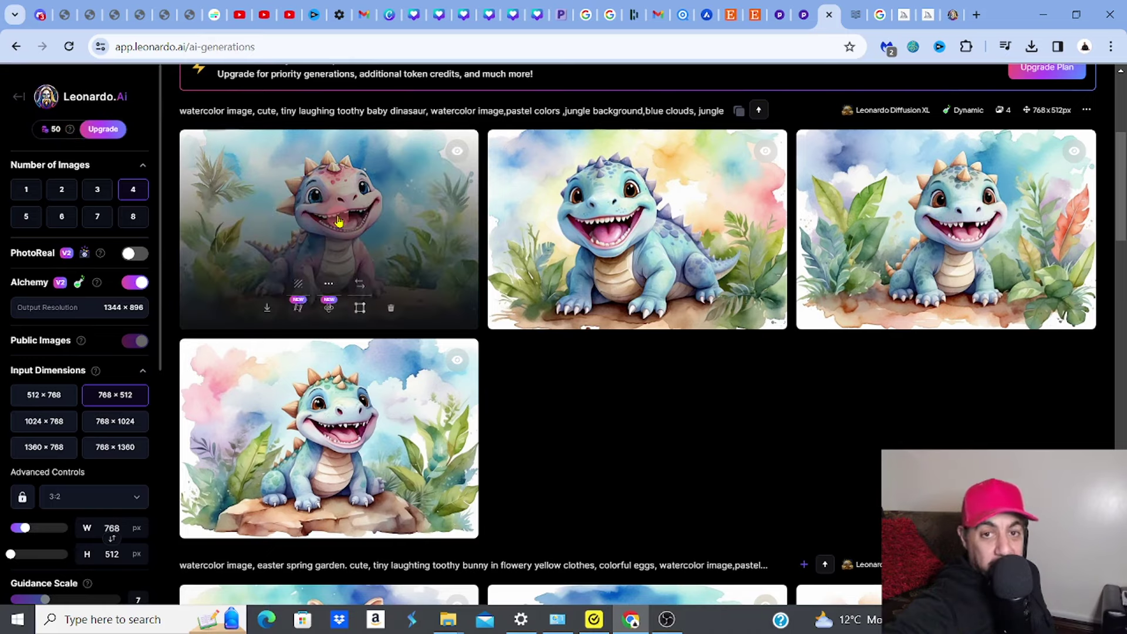
pyautogui.moveTo(658, 232)
pyautogui.moveTo(862, 215)
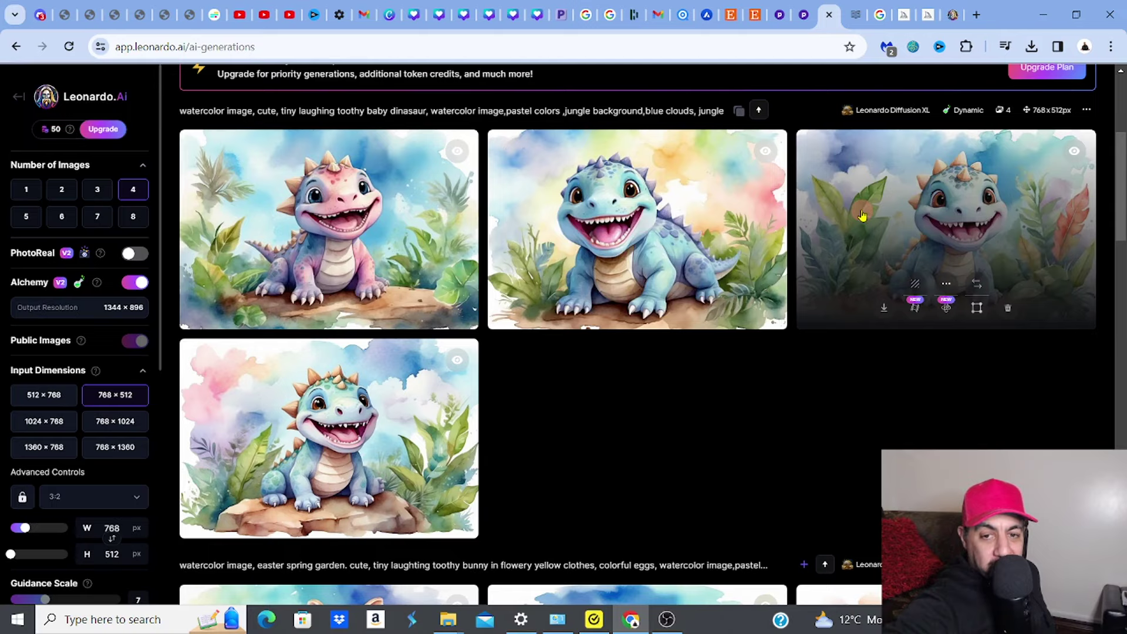
pyautogui.click(861, 214)
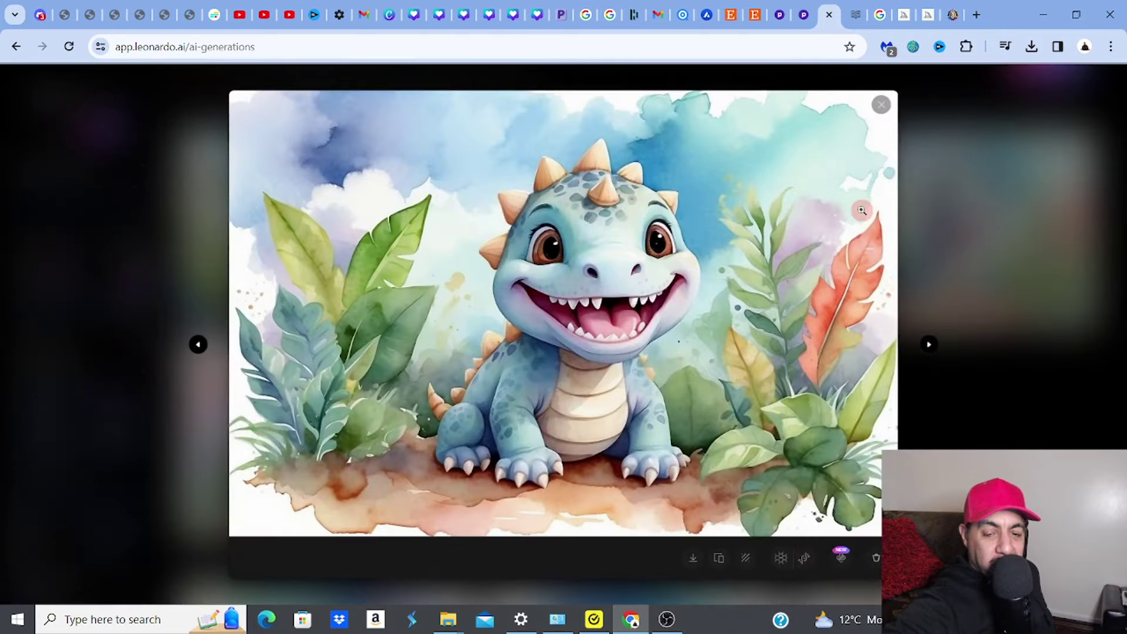
pyautogui.click(978, 196)
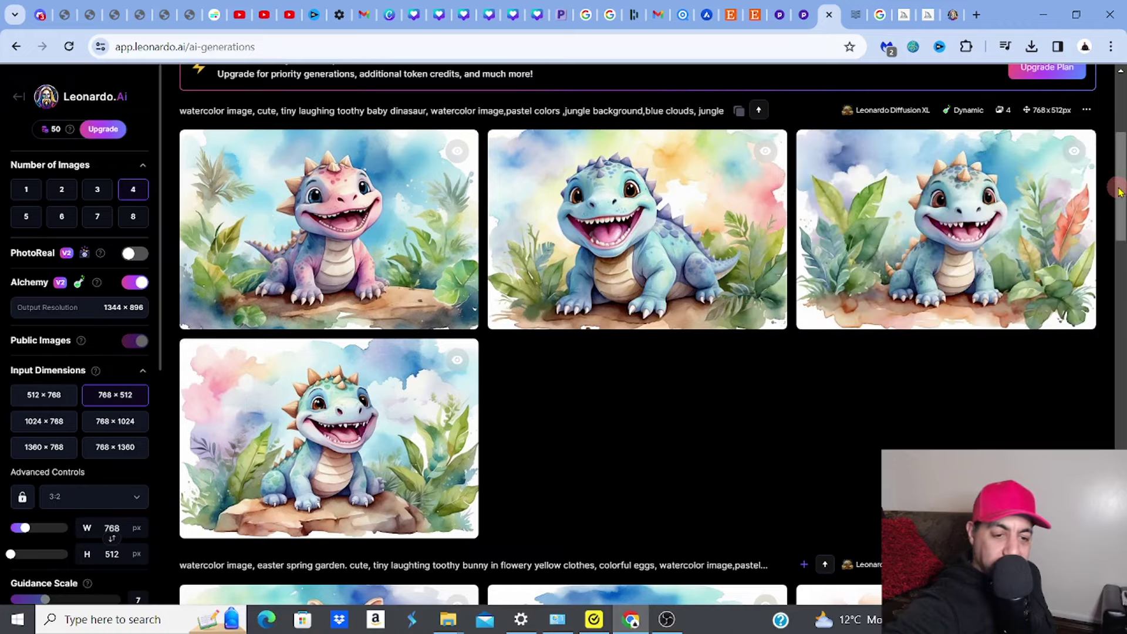
# Scroll to the Easter bunny generations and open, then close, the third bunny image.
pyautogui.scroll(-4, 1119, 192)
pyautogui.scroll(4, 1109, 178)
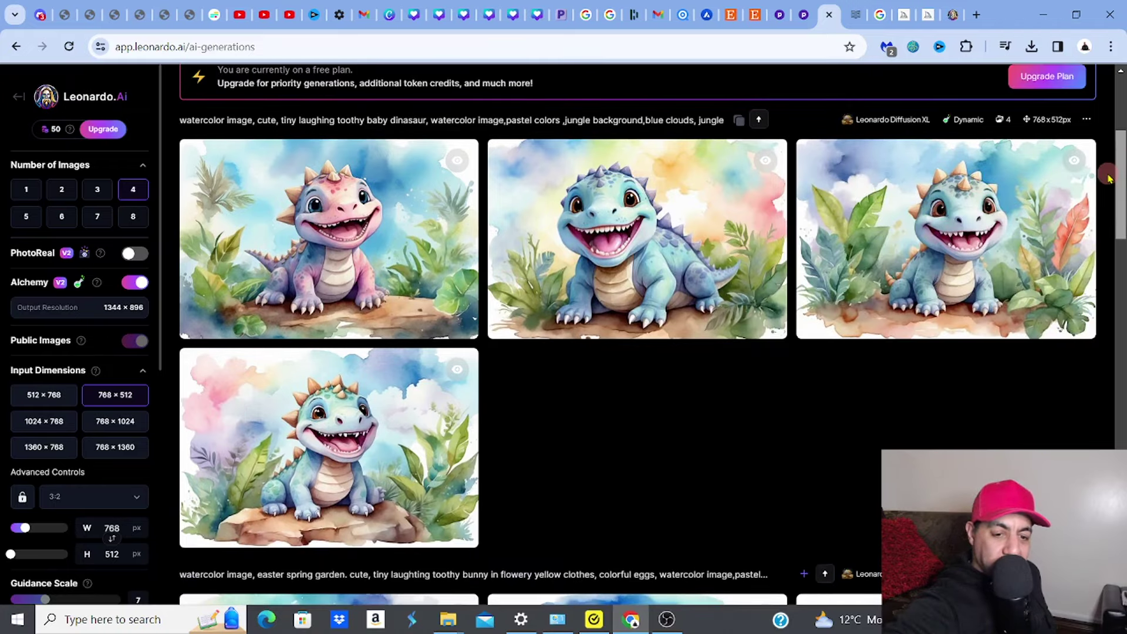
pyautogui.scroll(1, 1109, 177)
pyautogui.scroll(-6, 1113, 251)
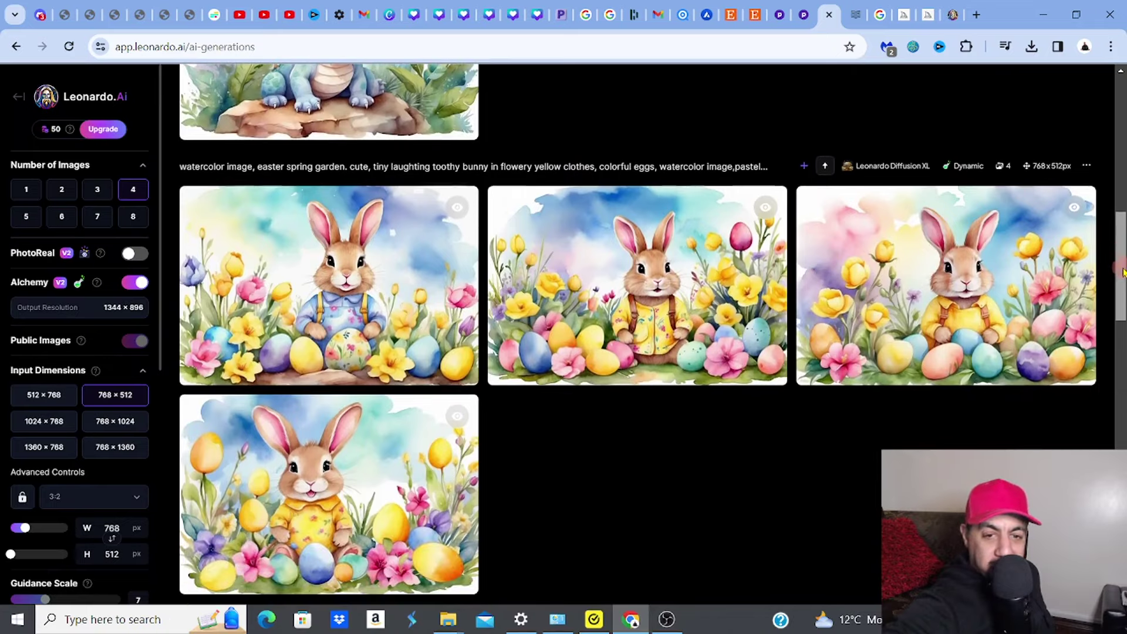
pyautogui.moveTo(919, 270)
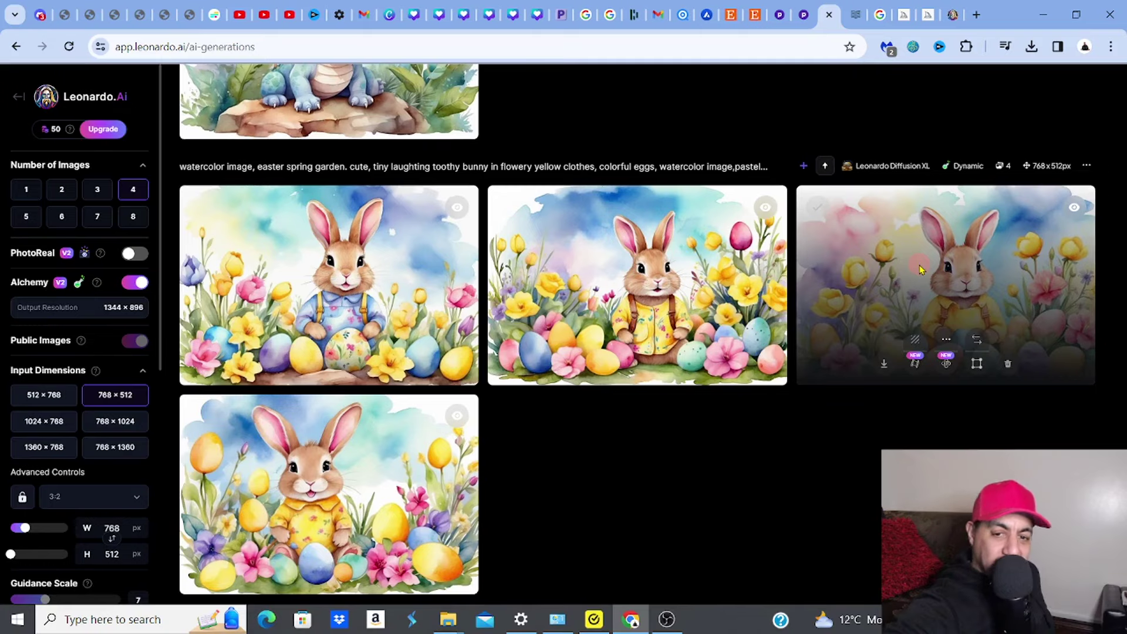
pyautogui.click(919, 269)
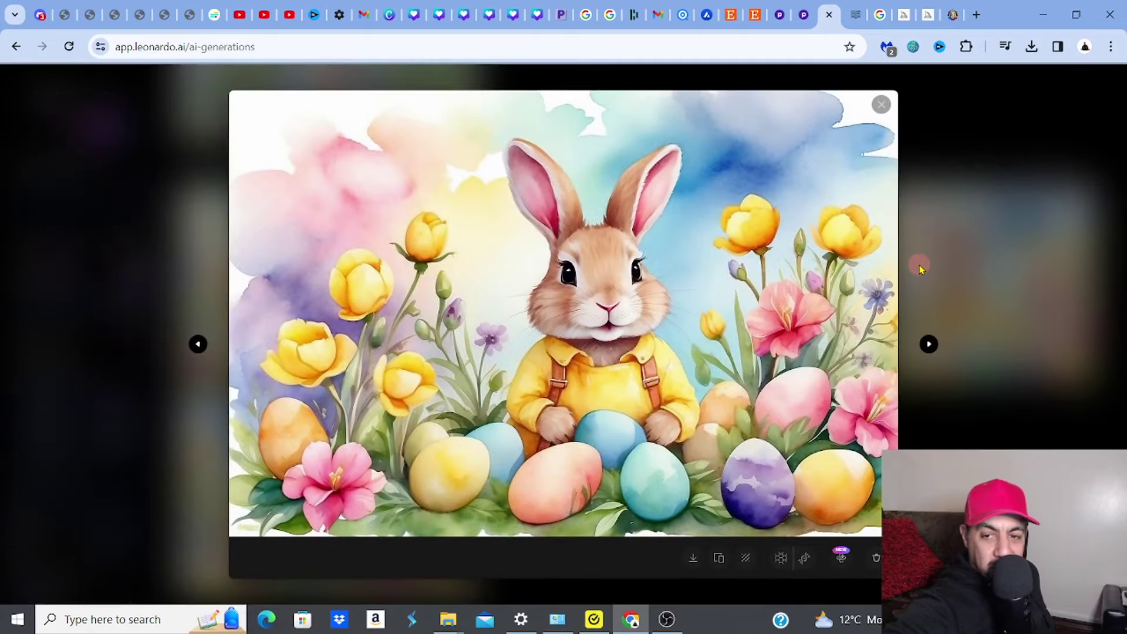
pyautogui.click(881, 116)
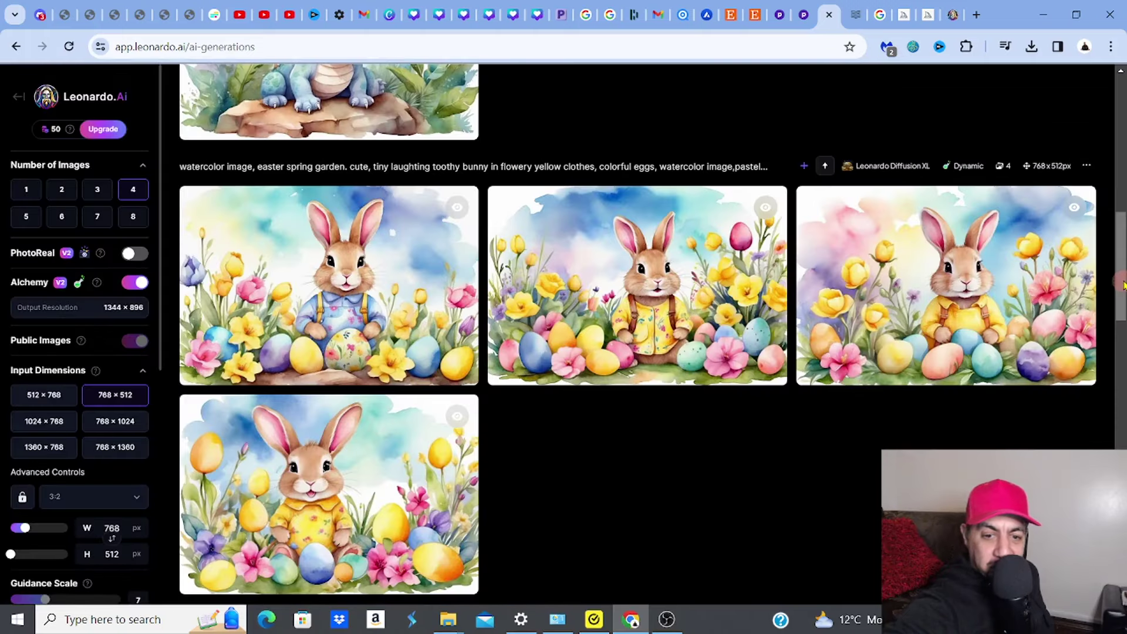
# Open and close the first wolf logo image, then return to the dinosaur prompt at the top.
pyautogui.scroll(-1, 645, 334)
pyautogui.scroll(-7, 645, 335)
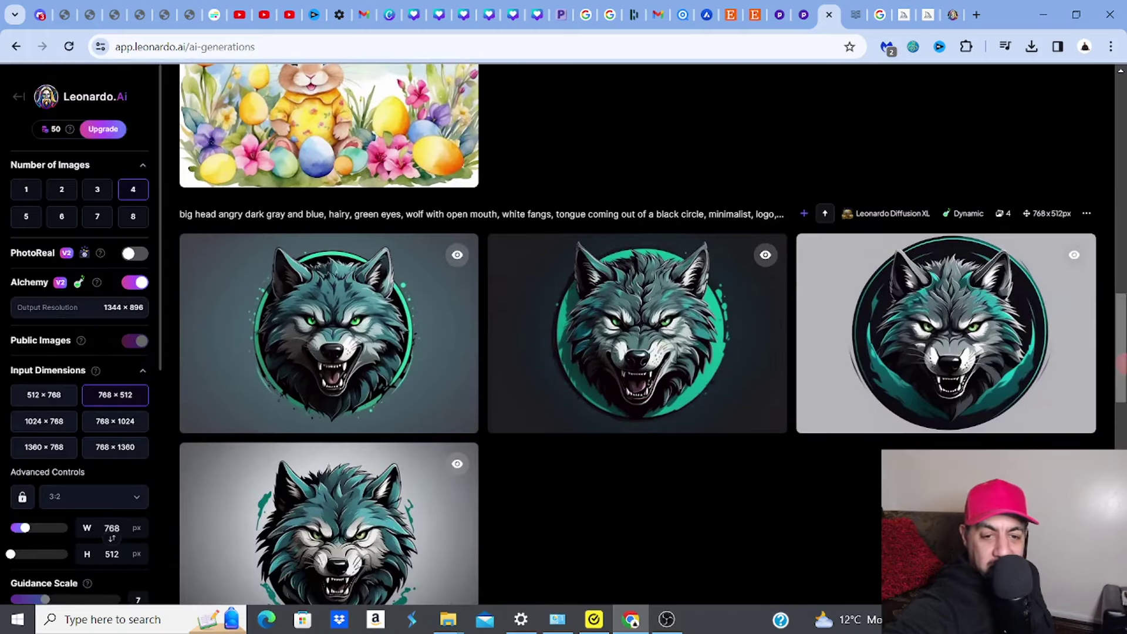
pyautogui.click(435, 334)
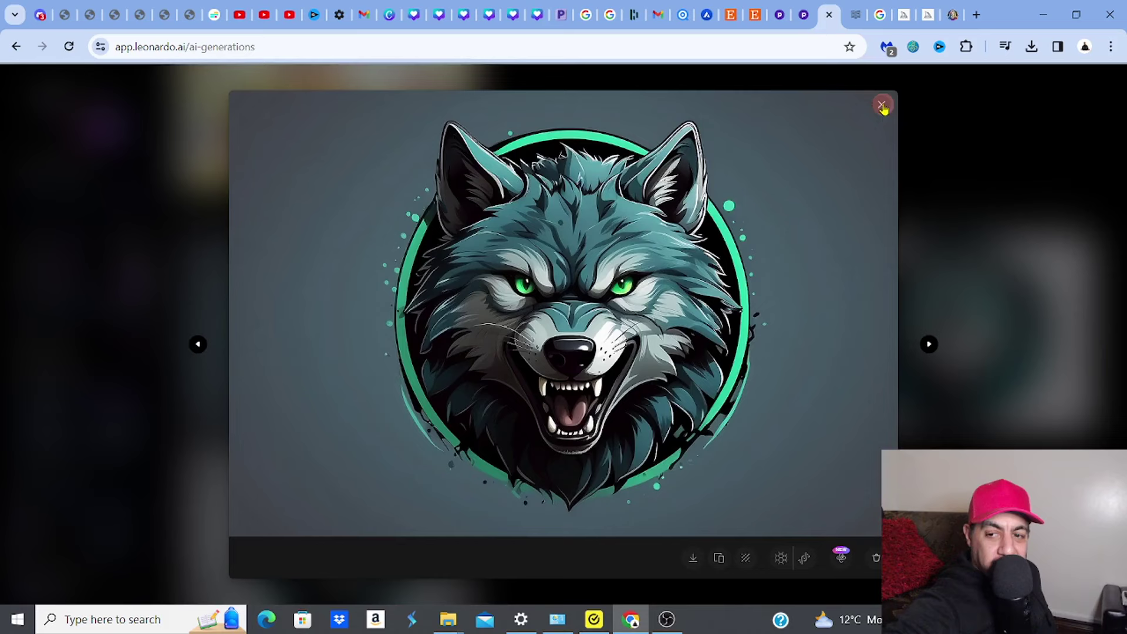
pyautogui.click(883, 107)
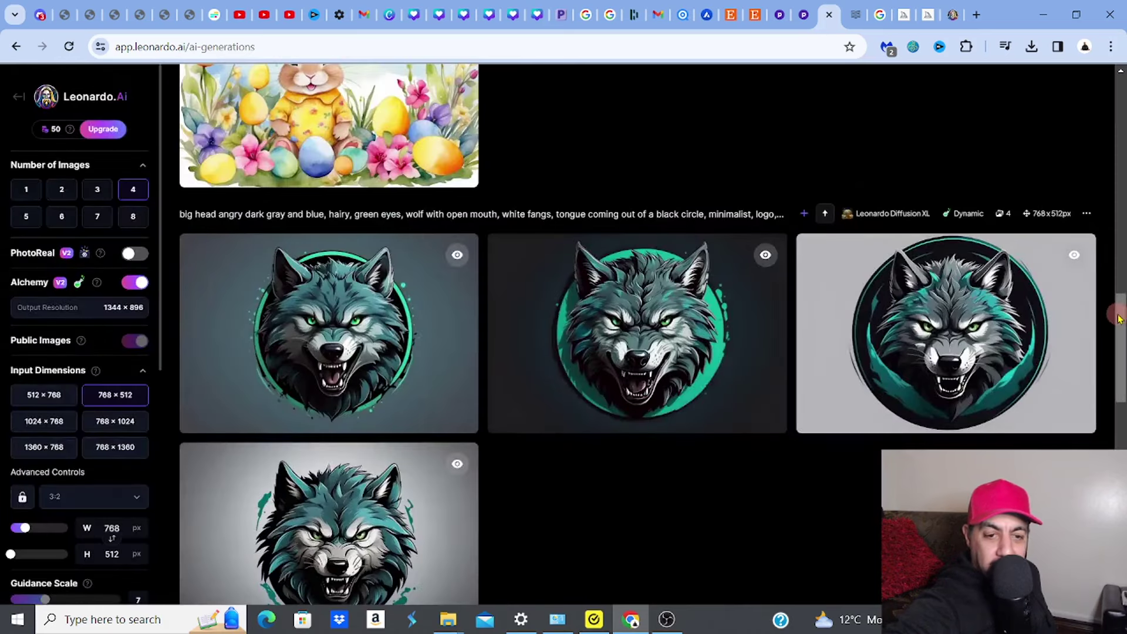
pyautogui.moveTo(1119, 314); pyautogui.dragTo(1122, 82)
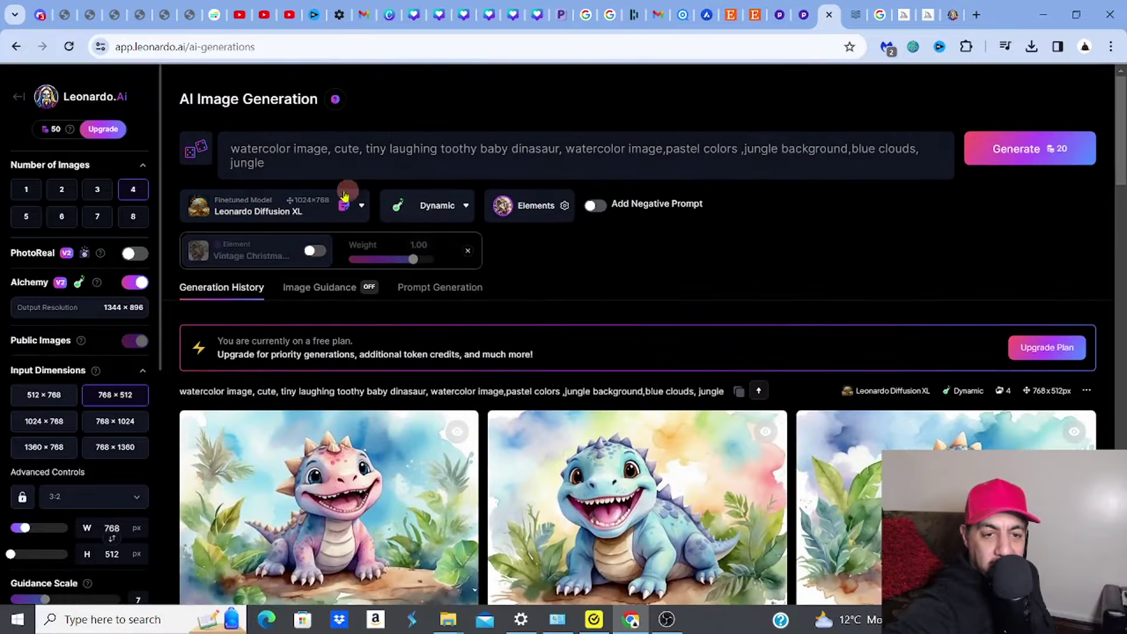
pyautogui.click(334, 212)
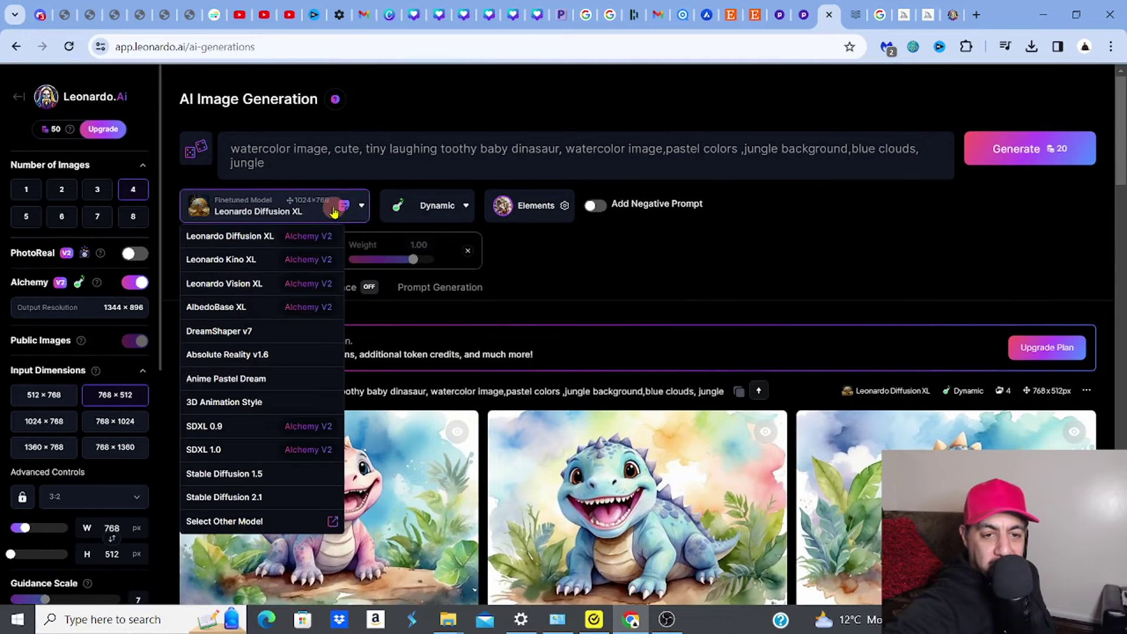
pyautogui.click(582, 259)
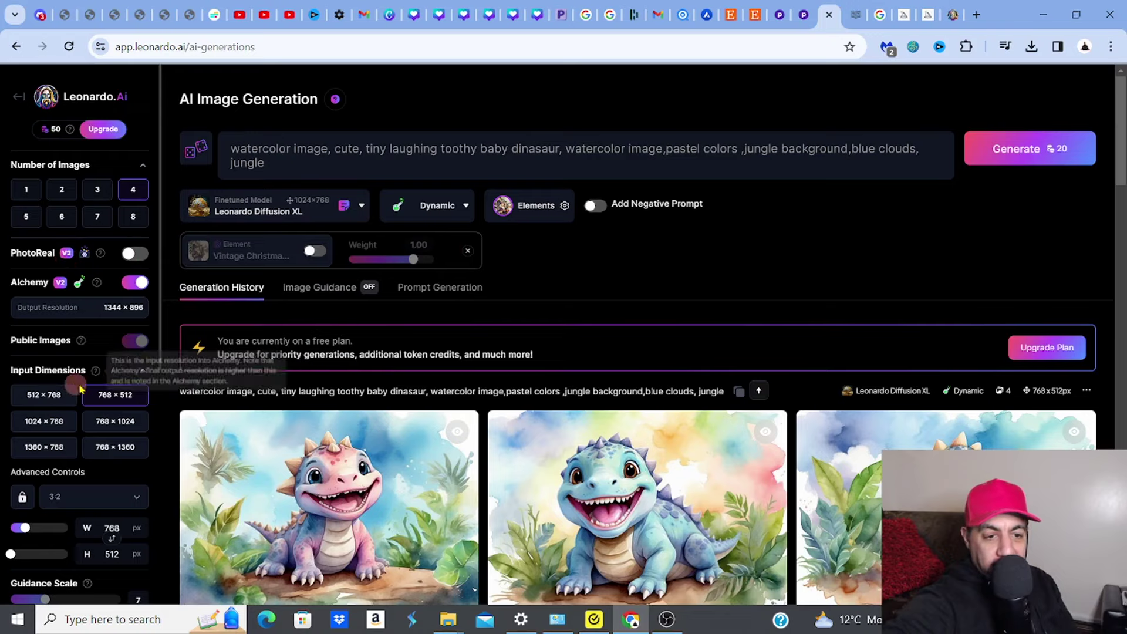
pyautogui.click(57, 403)
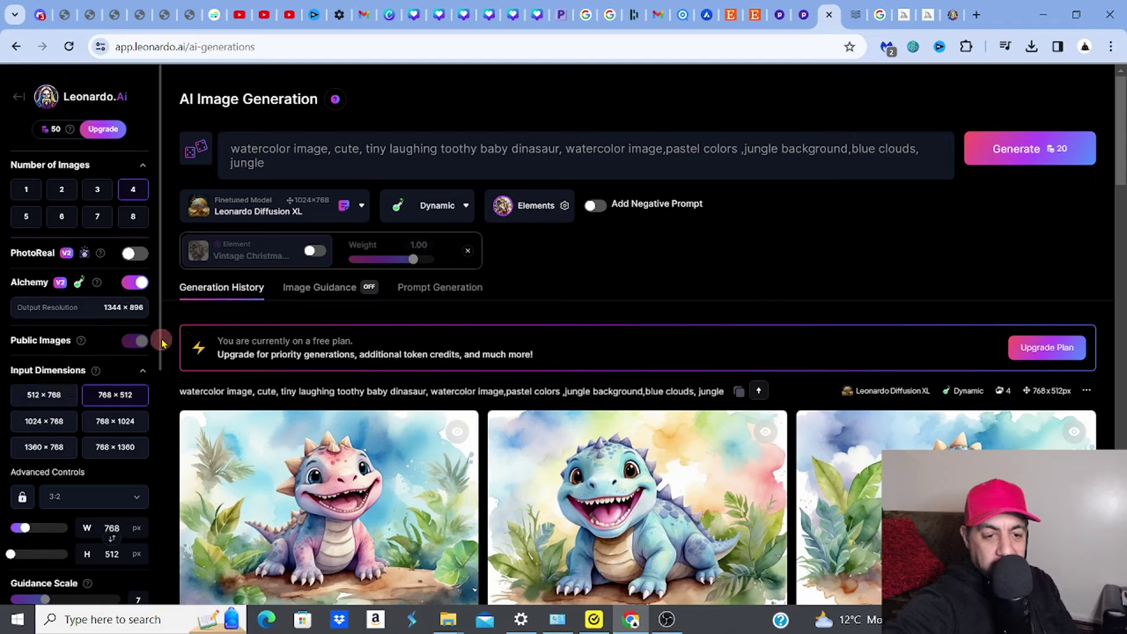
pyautogui.moveTo(161, 342); pyautogui.dragTo(160, 304)
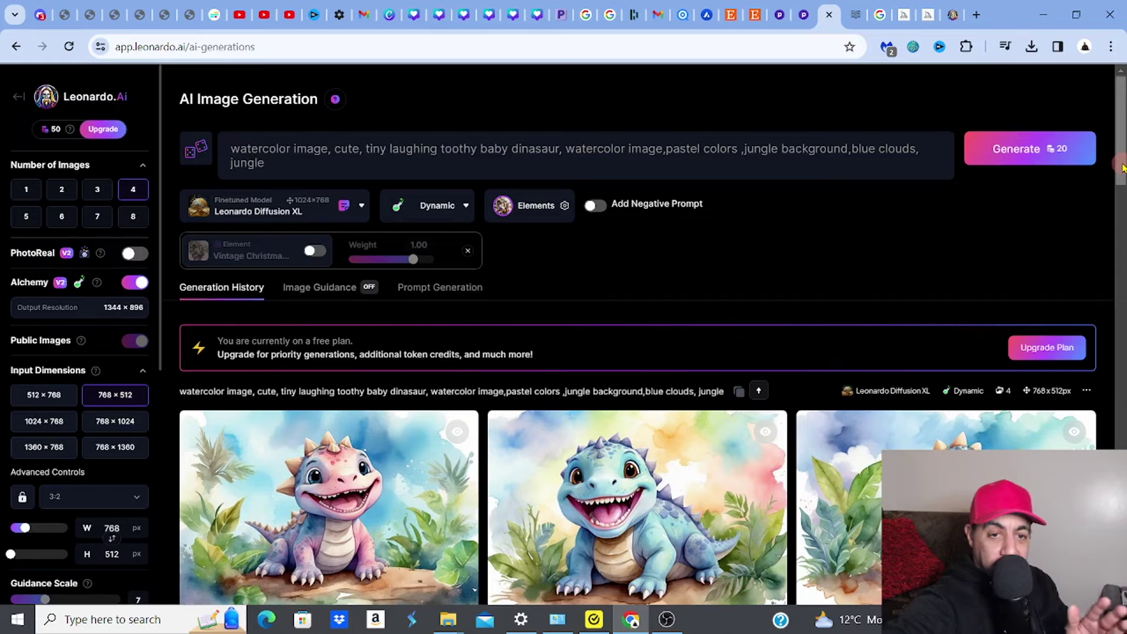
pyautogui.moveTo(1122, 167)
pyautogui.mouseDown()
pyautogui.moveTo(1123, 187)
pyautogui.moveTo(1120, 158)
pyautogui.mouseUp()
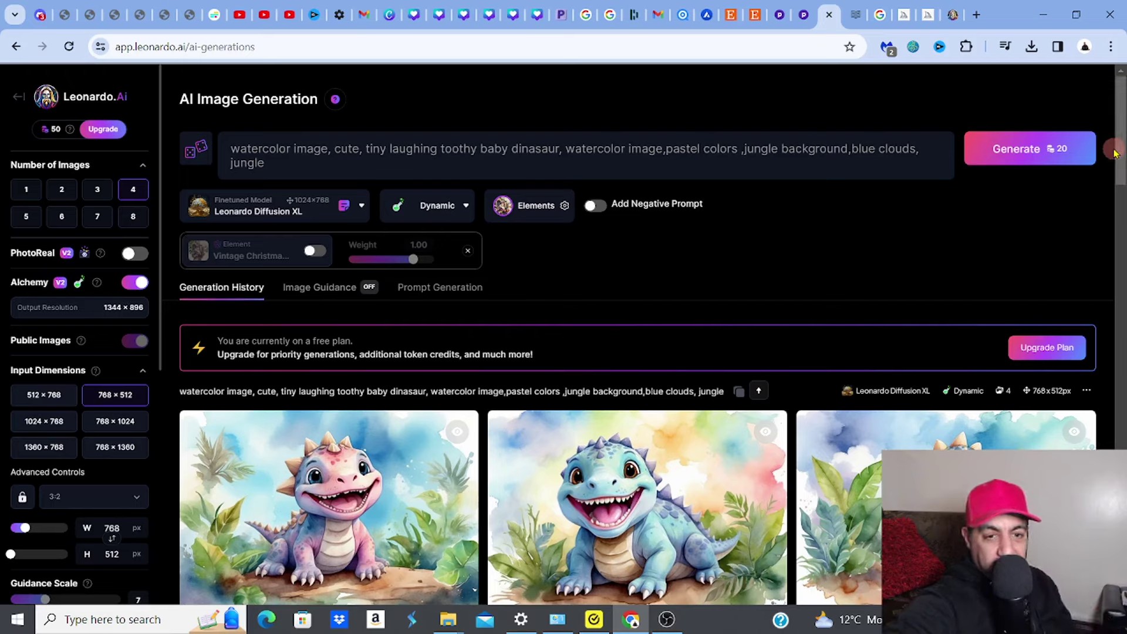
pyautogui.click(417, 171)
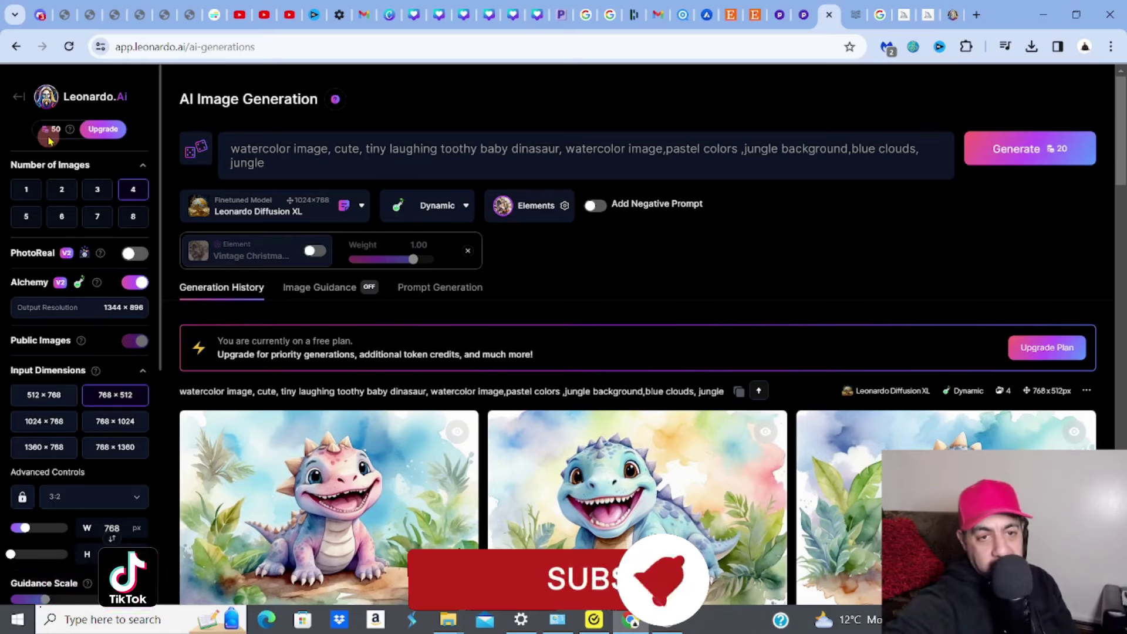